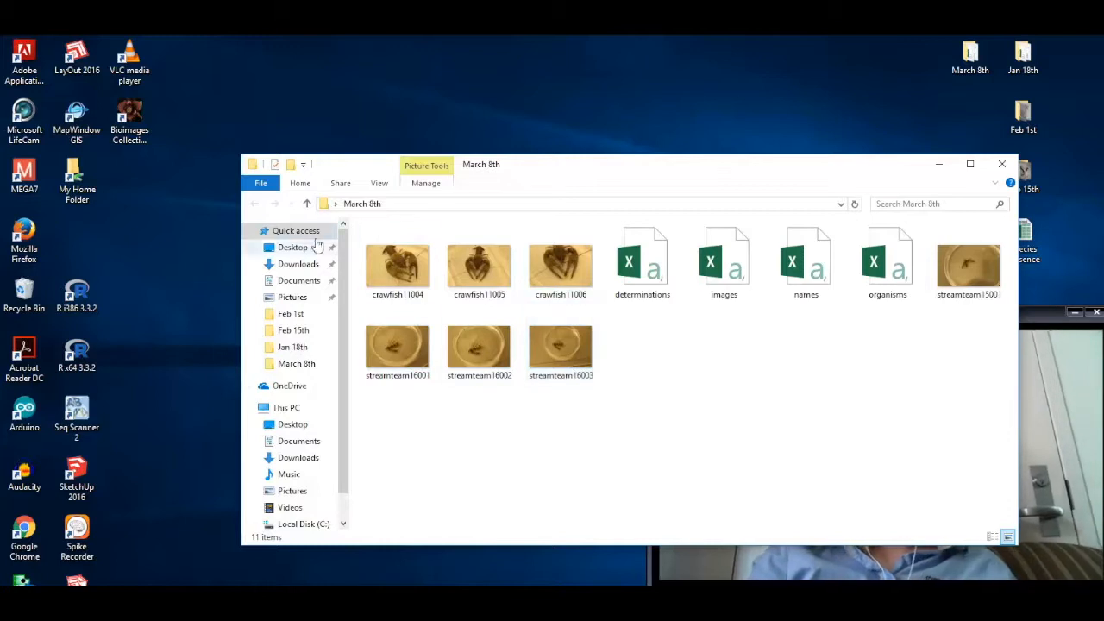
Step: Switch to Bioimages Collection Manager and start processing new images
{"action": "left_click", "coordinate": [141, 119]}
{"action": "left_click", "coordinate": [141, 118]}
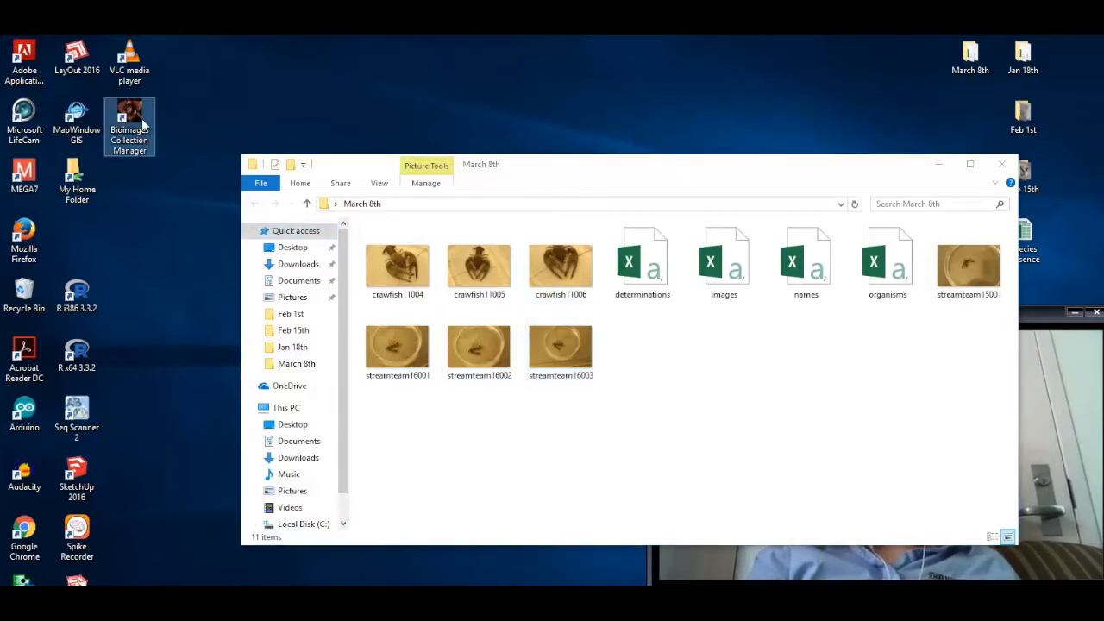
{"action": "double_click", "coordinate": [143, 125]}
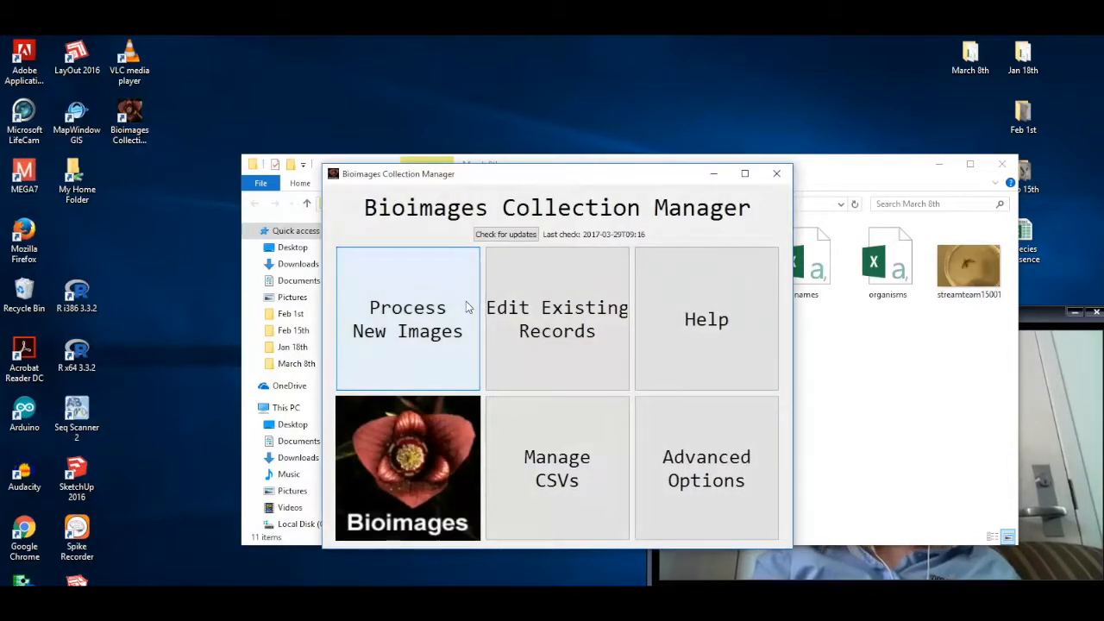
{"action": "left_click", "coordinate": [438, 311]}
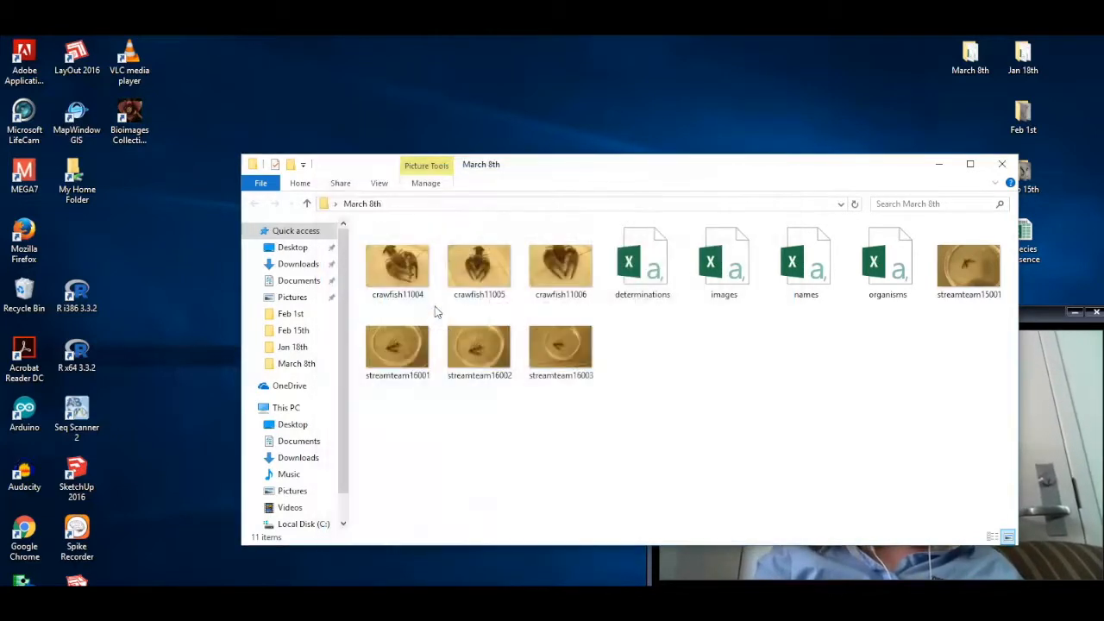
Step: Add the images streamteam16001, streamteam16002 and streamteam16003 from the March 8th folder and continue to data entry
{"action": "left_click", "coordinate": [431, 332]}
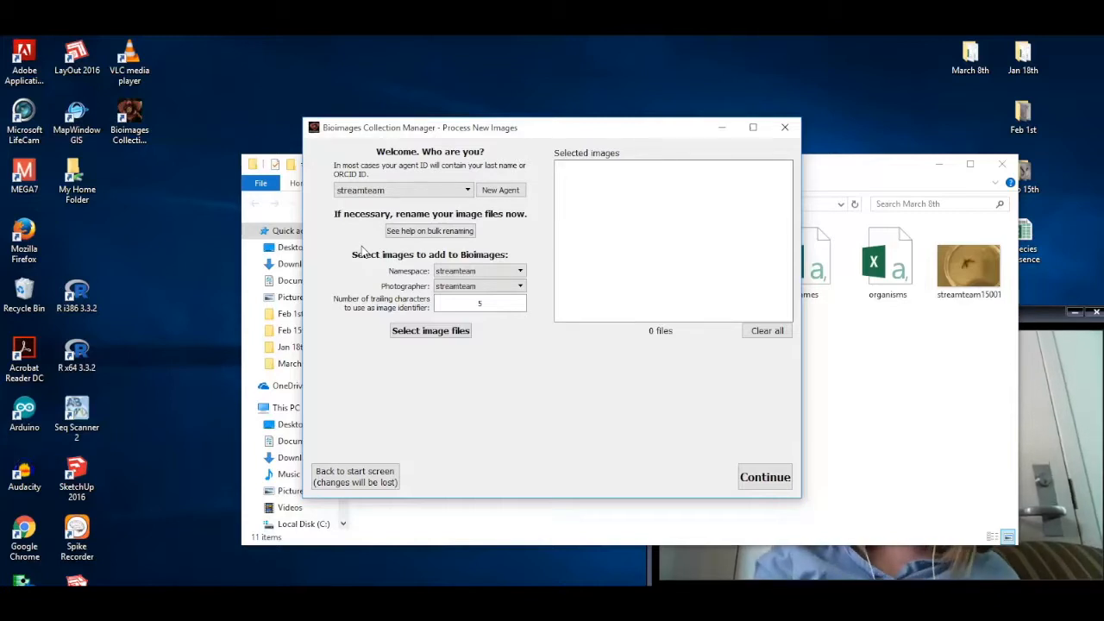
{"action": "left_click", "coordinate": [418, 332]}
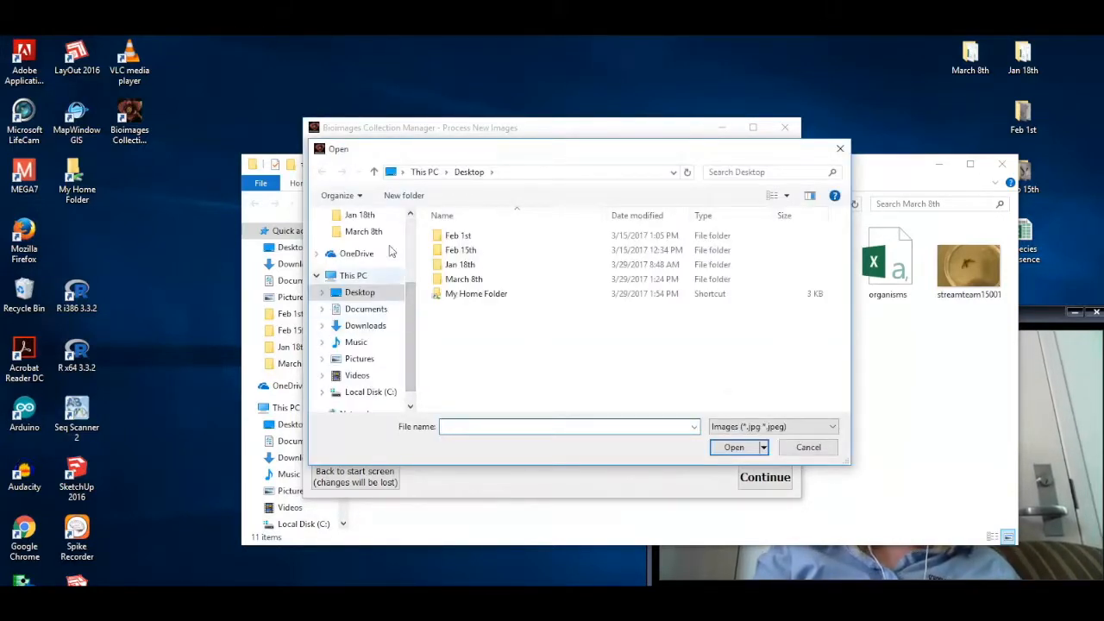
{"action": "left_click", "coordinate": [363, 233]}
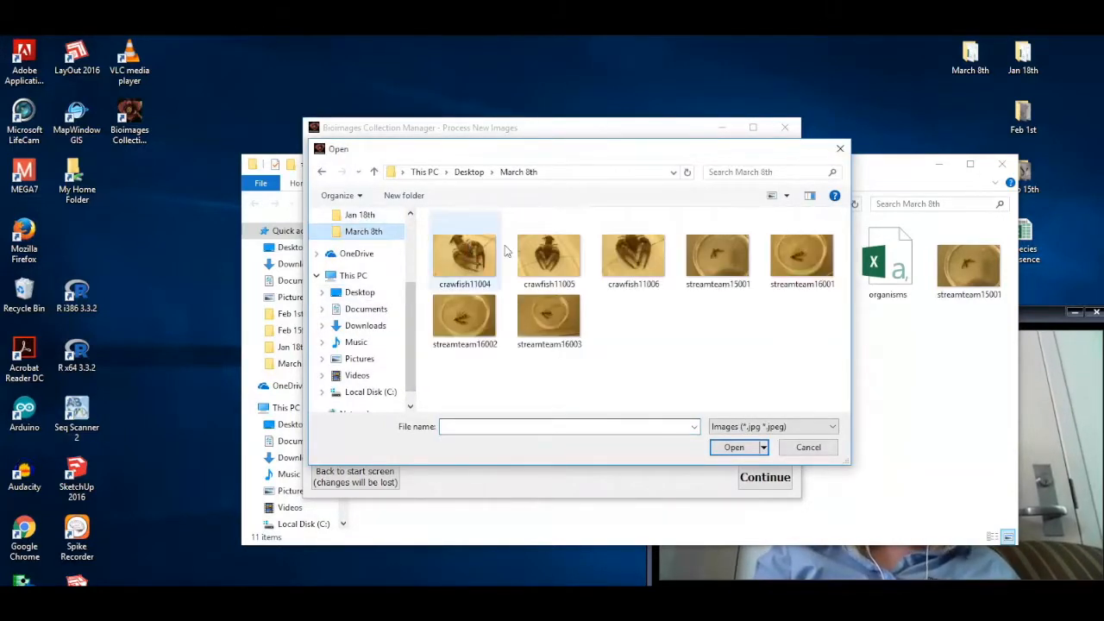
{"action": "left_click", "coordinate": [806, 254]}
{"action": "left_click", "coordinate": [566, 328], "text": "shift"}
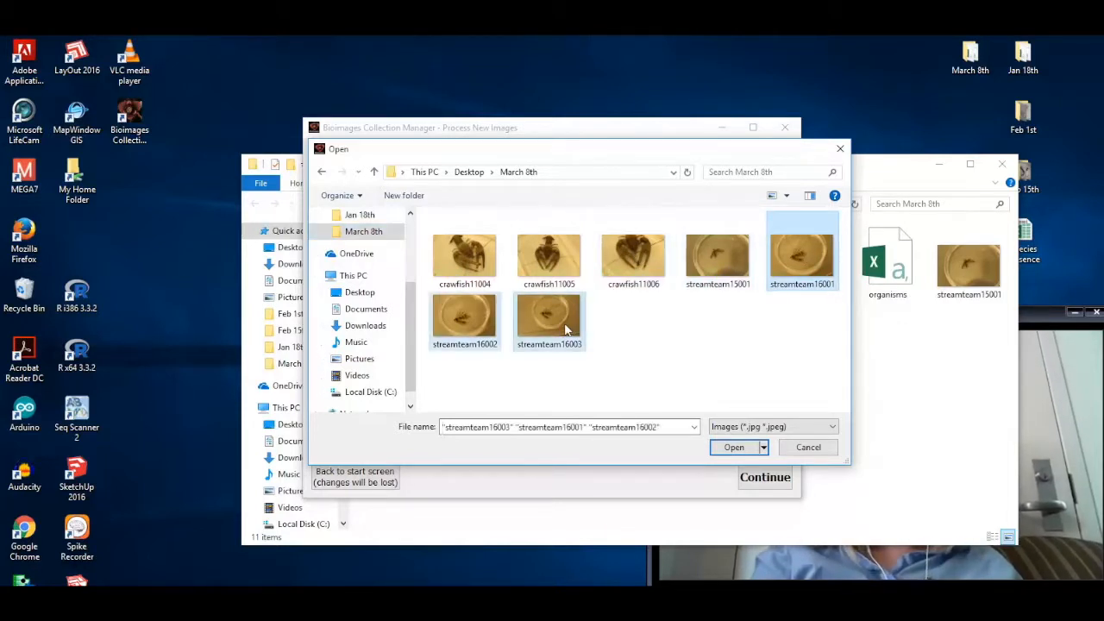
{"action": "left_click", "coordinate": [733, 448]}
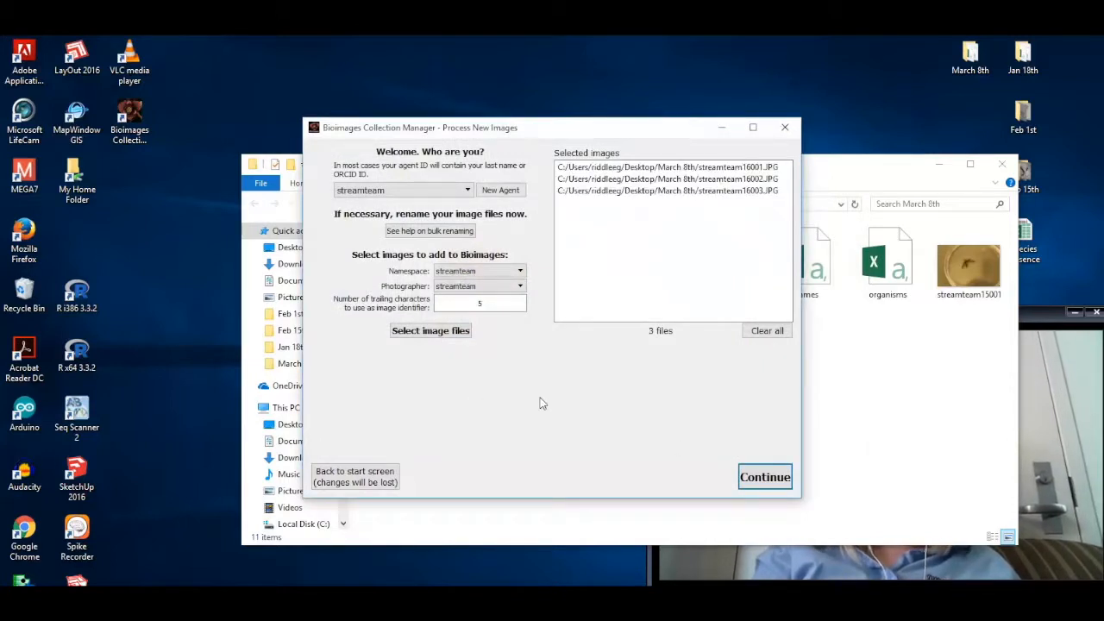
{"action": "left_click", "coordinate": [759, 479]}
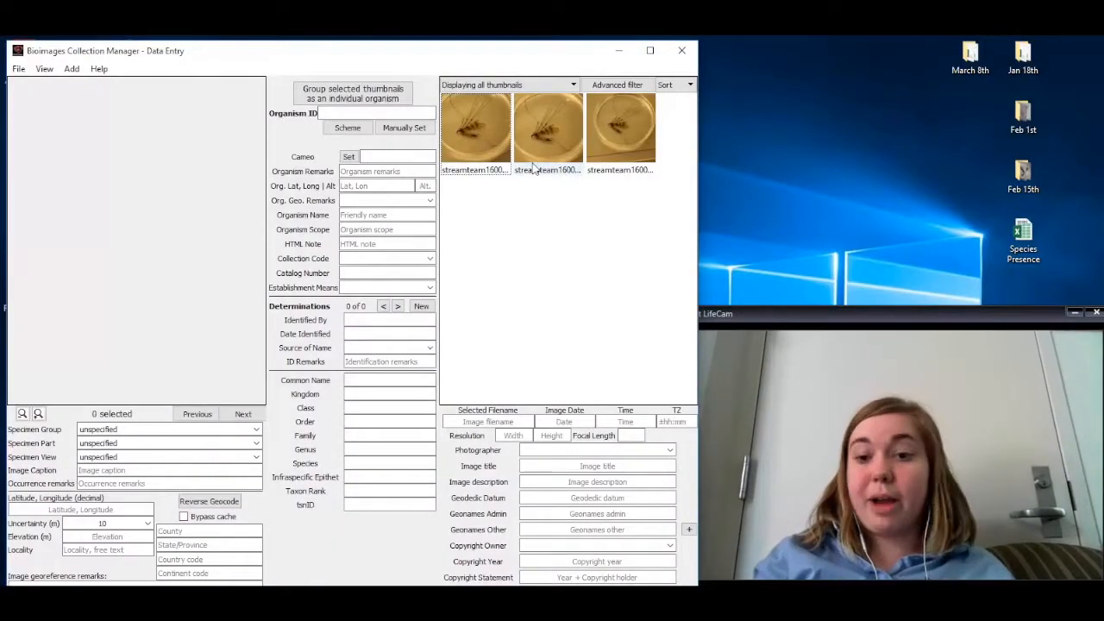
Step: Group all three streamteam thumbnails as one individual organism
{"action": "left_click", "coordinate": [487, 144]}
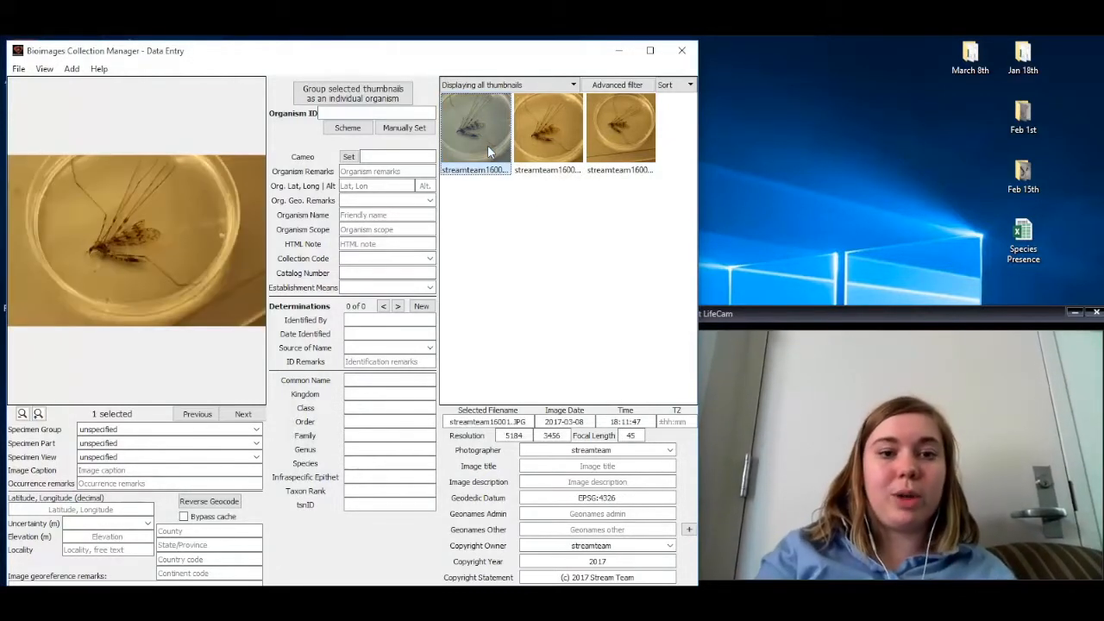
{"action": "left_click", "coordinate": [599, 136], "text": "shift"}
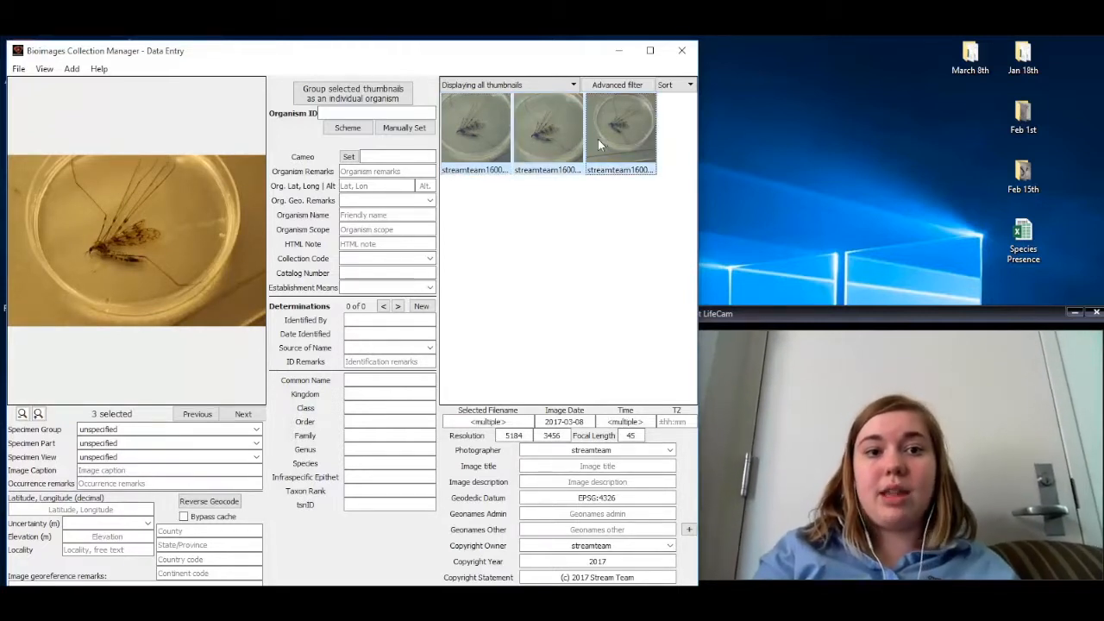
{"action": "left_click", "coordinate": [391, 92]}
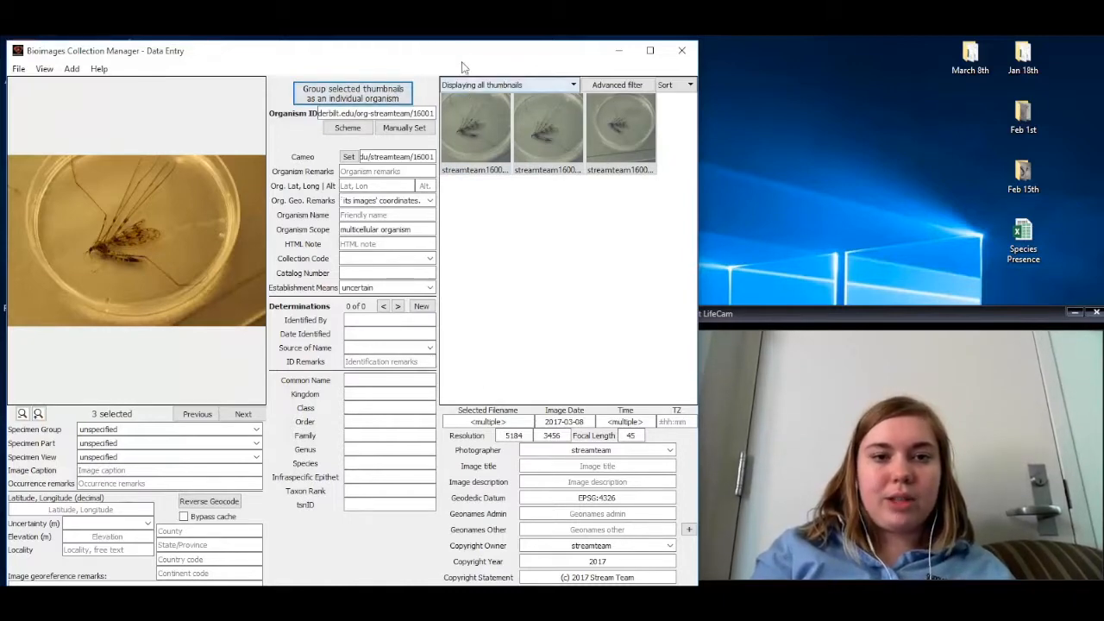
Step: Set the organism's georeference remark to "Location determined by an independent GPS measurement." and its latitude and longitude to 36.135, -86.849722
{"action": "mouse_move", "coordinate": [461, 52]}
{"action": "left_mouse_down"}
{"action": "mouse_move", "coordinate": [462, 40]}
{"action": "mouse_move", "coordinate": [464, 68]}
{"action": "left_mouse_up"}
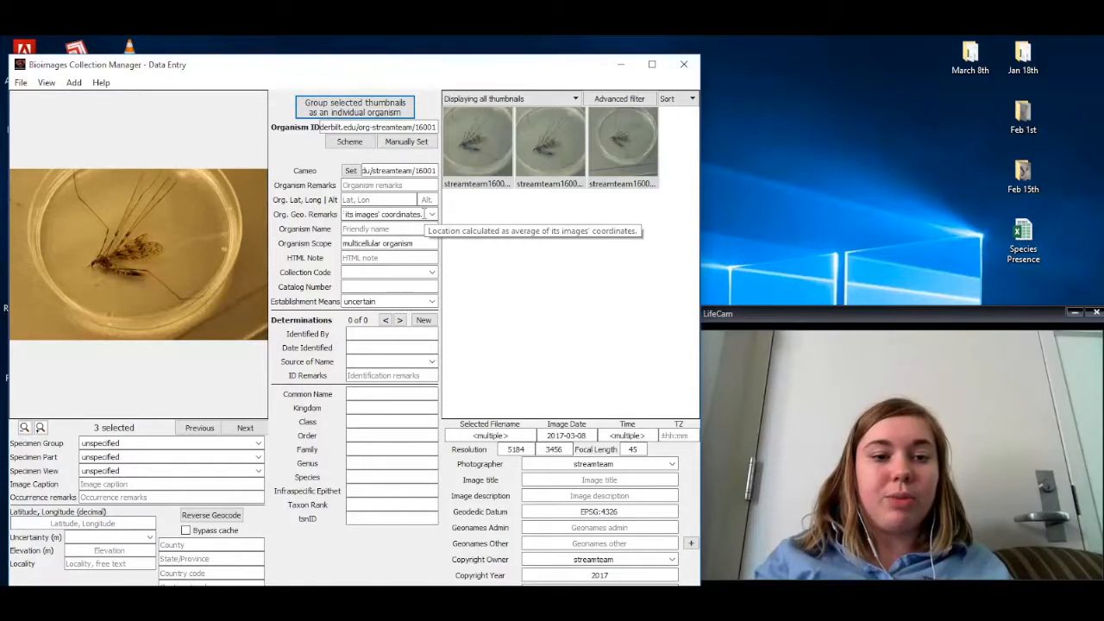
{"action": "left_click", "coordinate": [433, 215]}
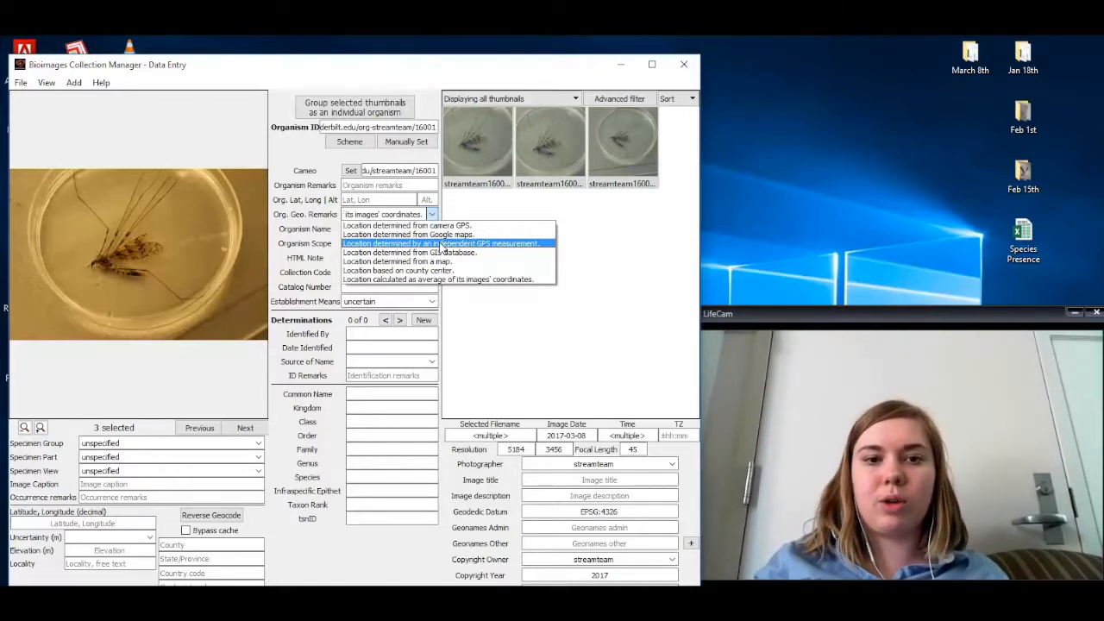
{"action": "left_click", "coordinate": [441, 244]}
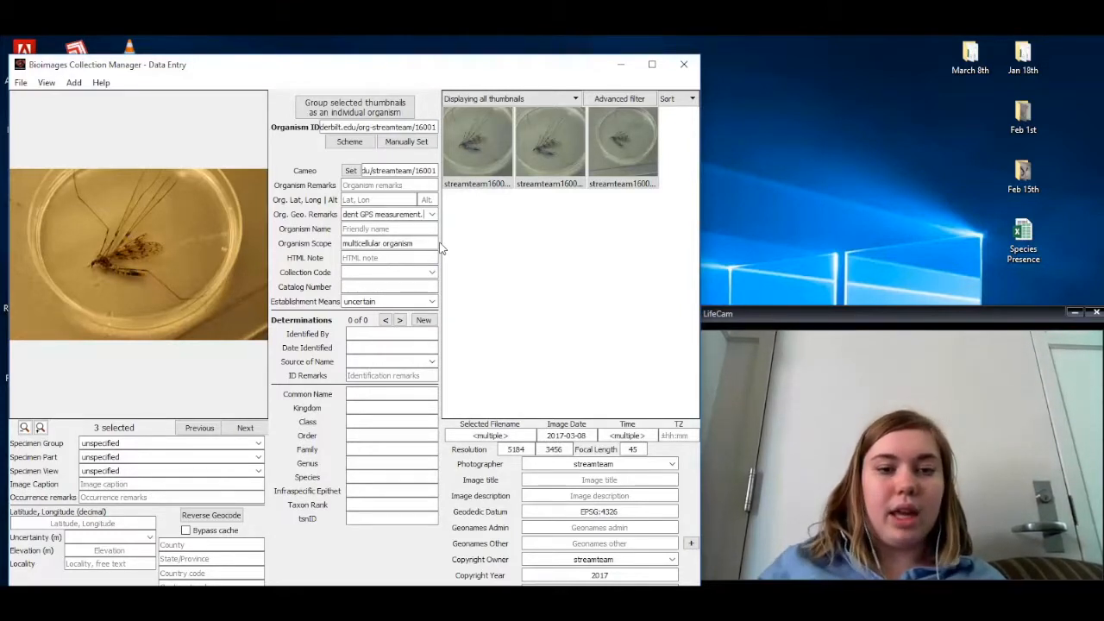
{"action": "left_click", "coordinate": [362, 199]}
{"action": "type", "text": "36."}
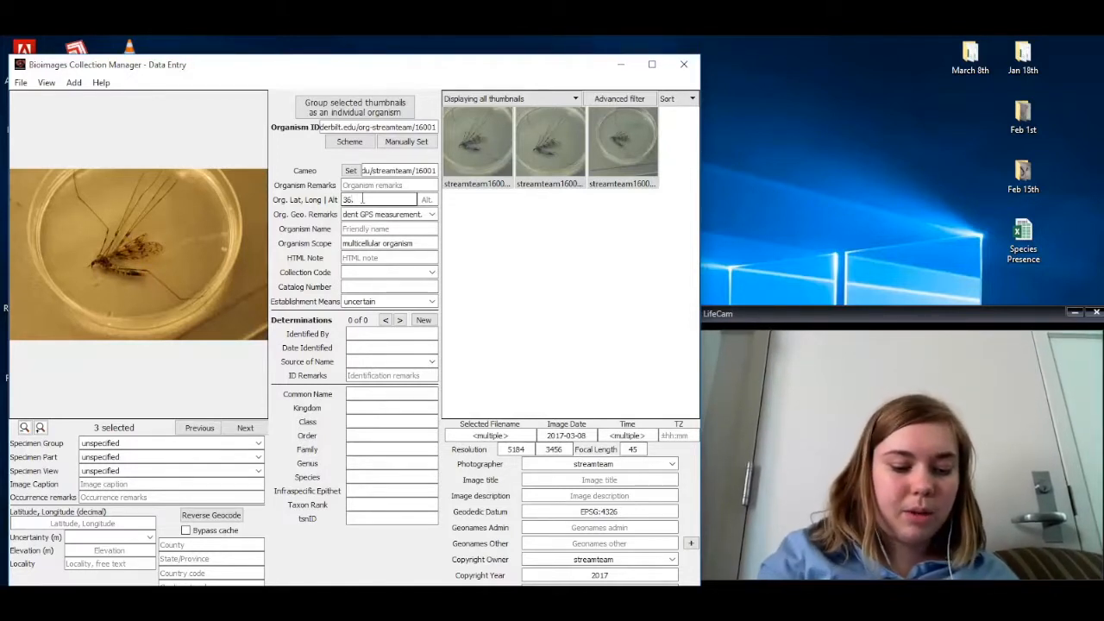
{"action": "type", "text": "136"}
{"action": "type", "text": ", "}
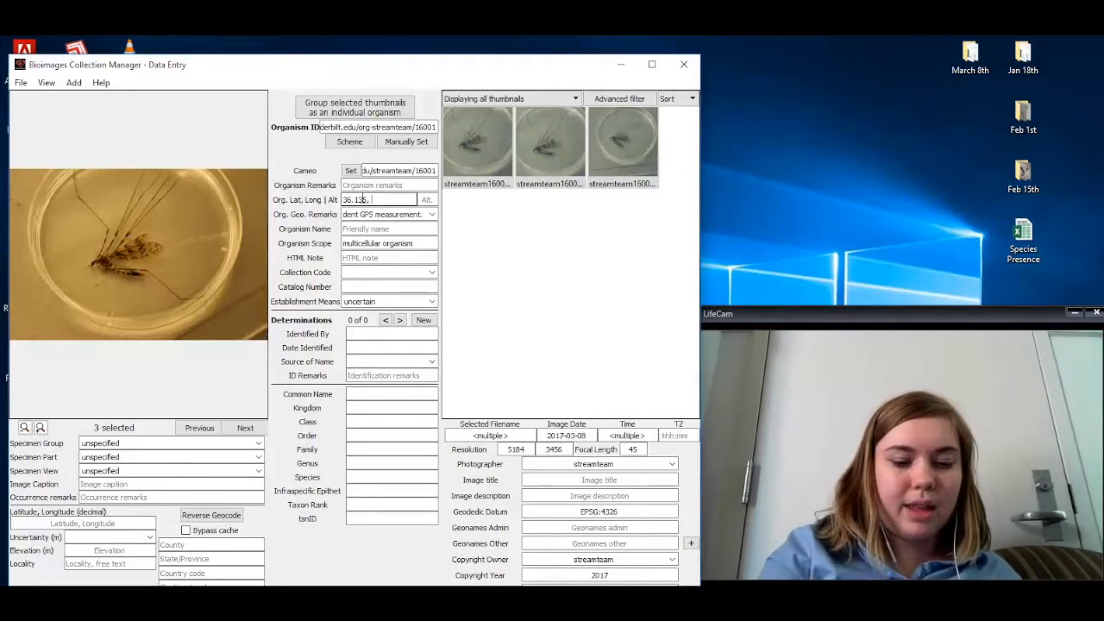
{"action": "type", "text": "-86"}
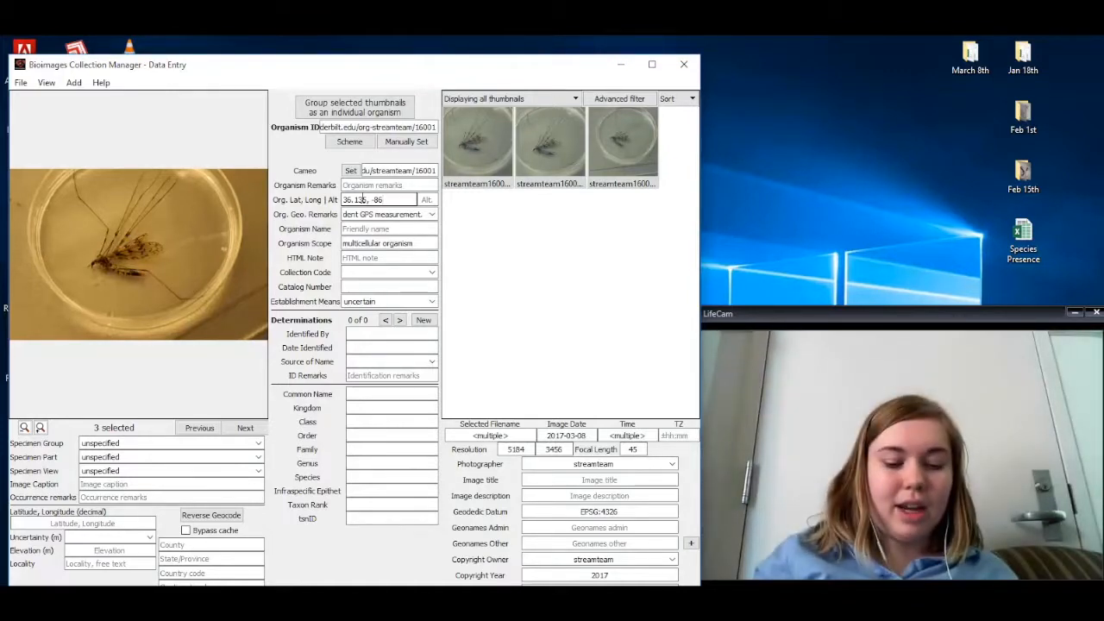
{"action": "type", "text": ".849"}
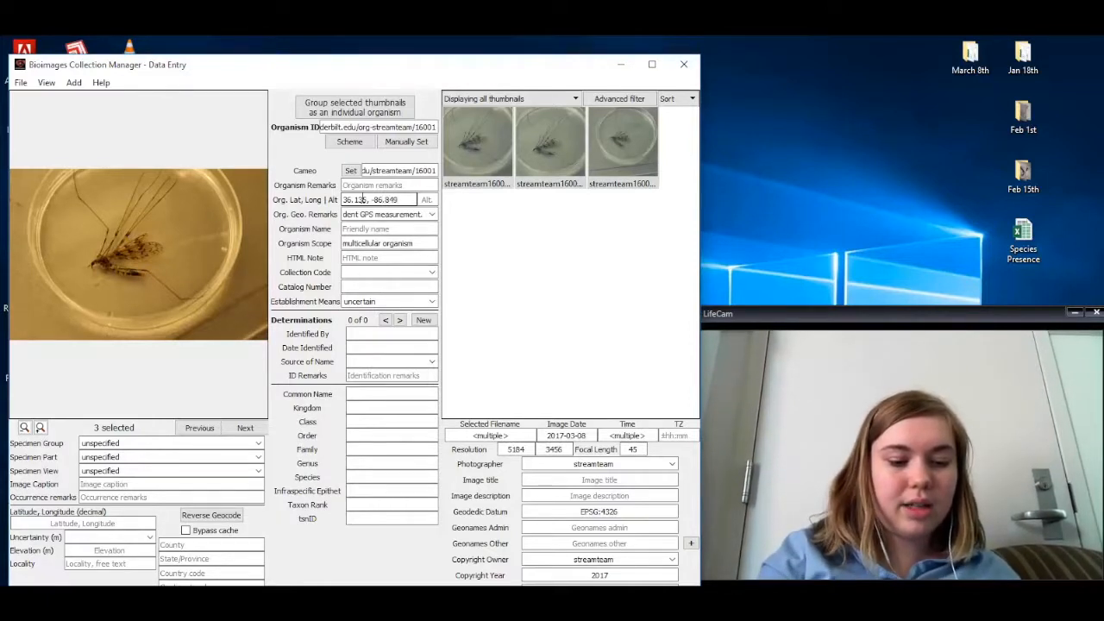
{"action": "type", "text": "722"}
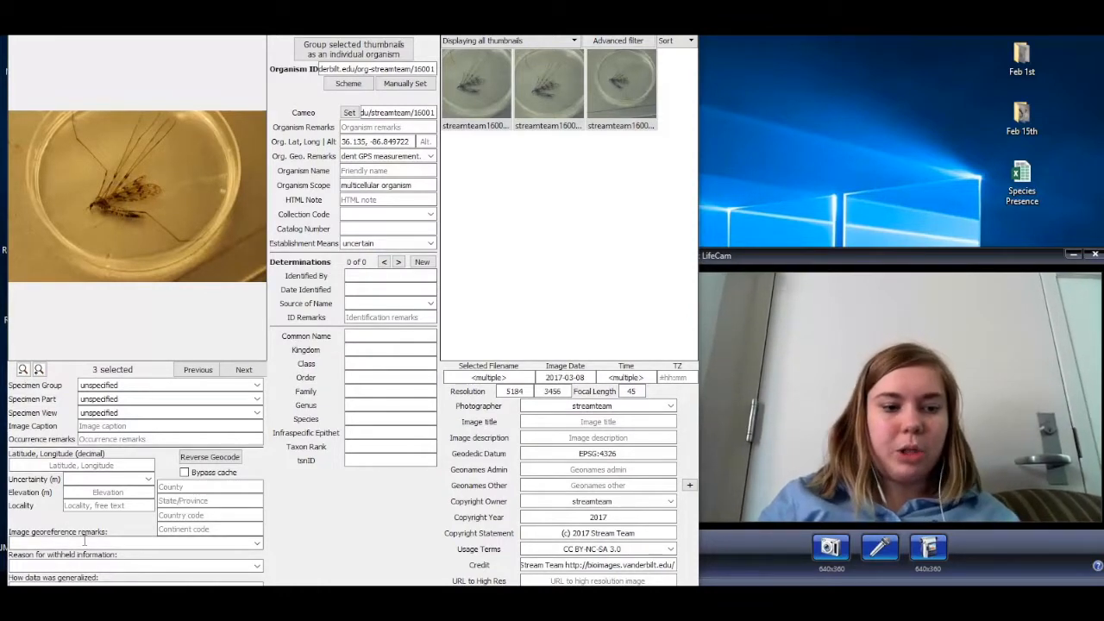
Step: Set the image georeference remark to "Location inferred from organism coordinates." with 10 m uncertainty, and reverse geocode the location
{"action": "left_click", "coordinate": [256, 545]}
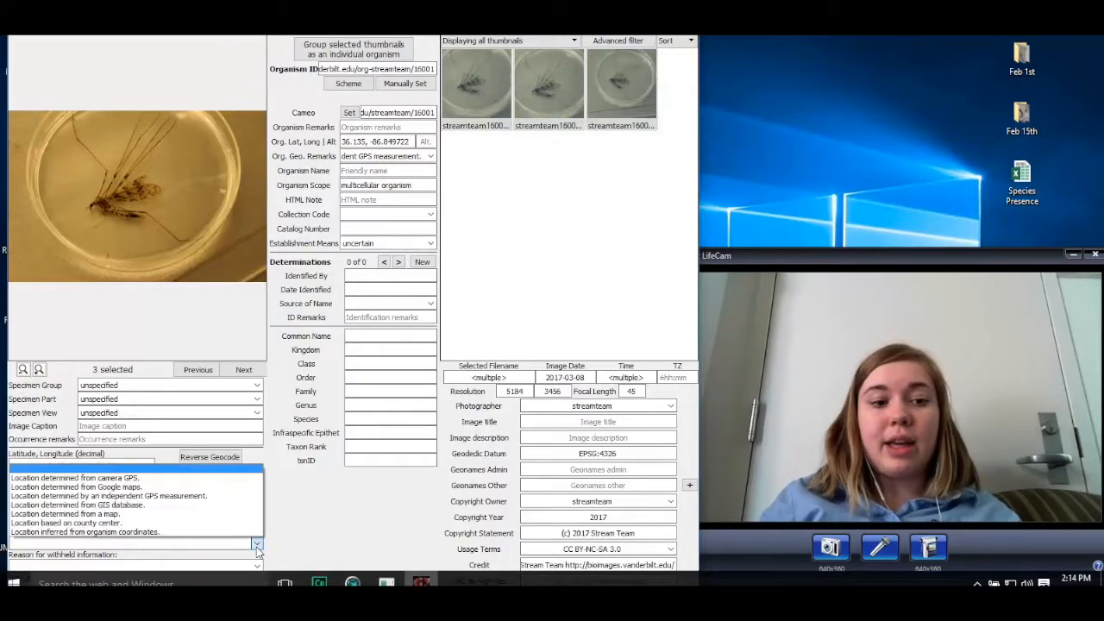
{"action": "left_click", "coordinate": [151, 534]}
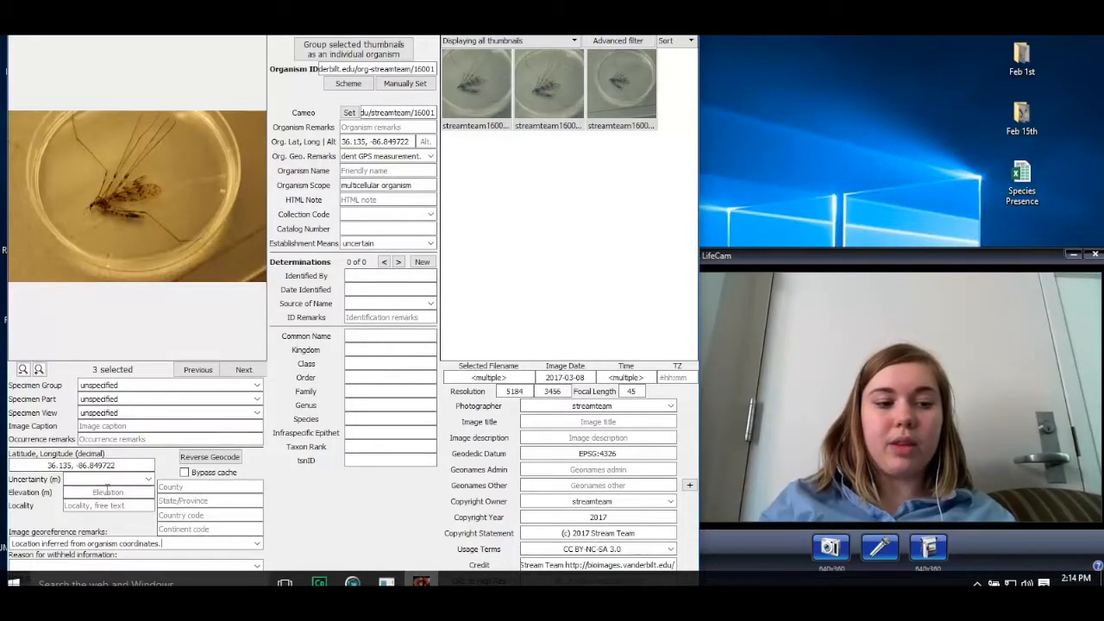
{"action": "left_click", "coordinate": [149, 481]}
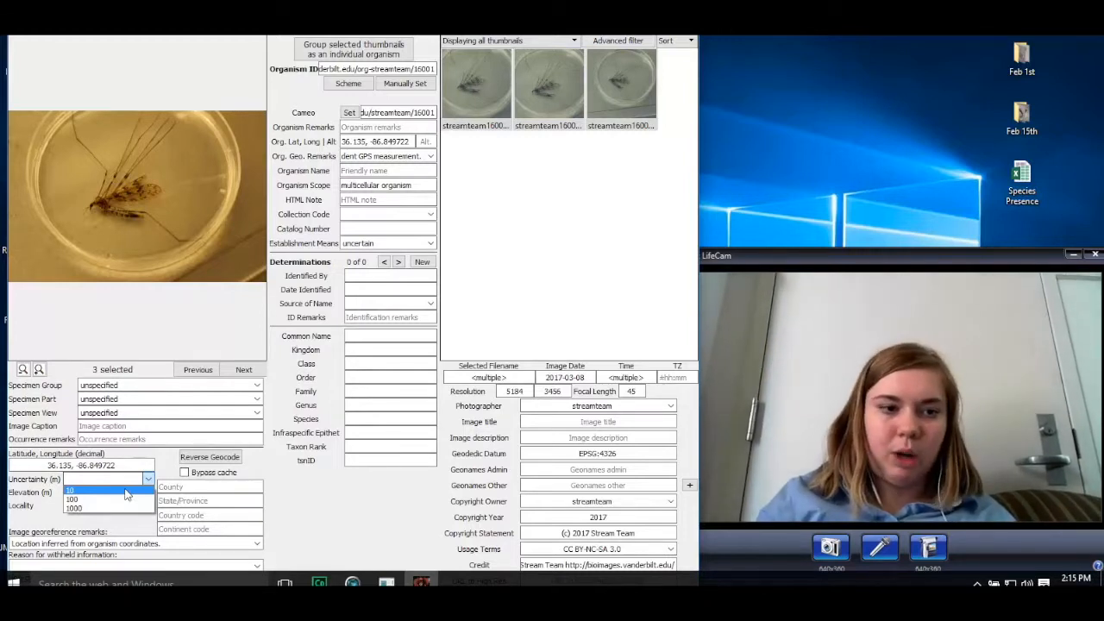
{"action": "left_click", "coordinate": [125, 491]}
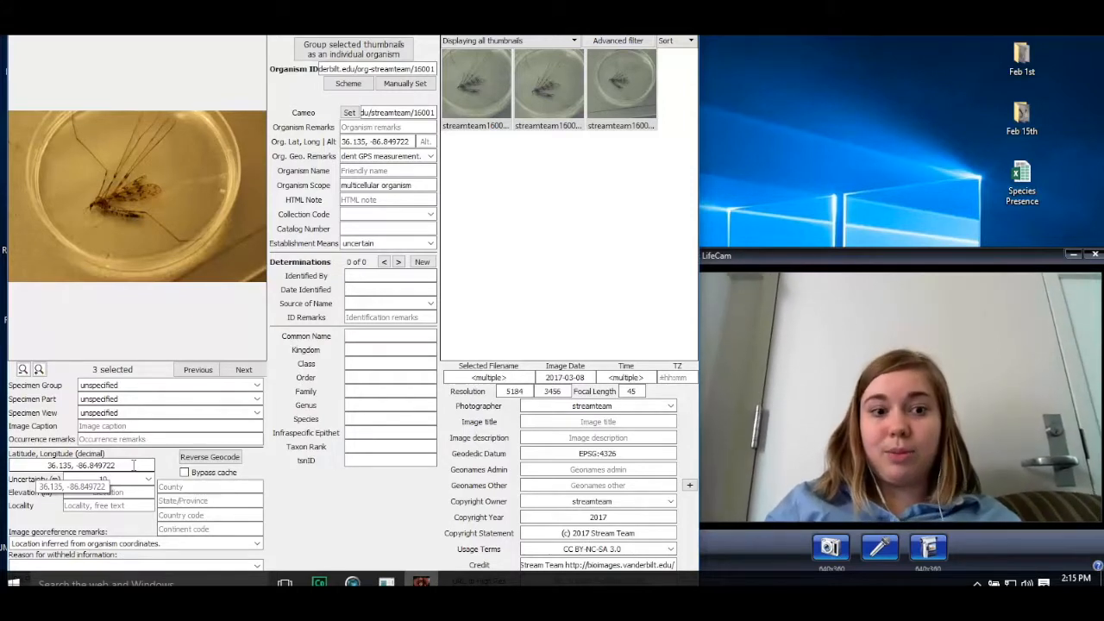
{"action": "left_click", "coordinate": [211, 458]}
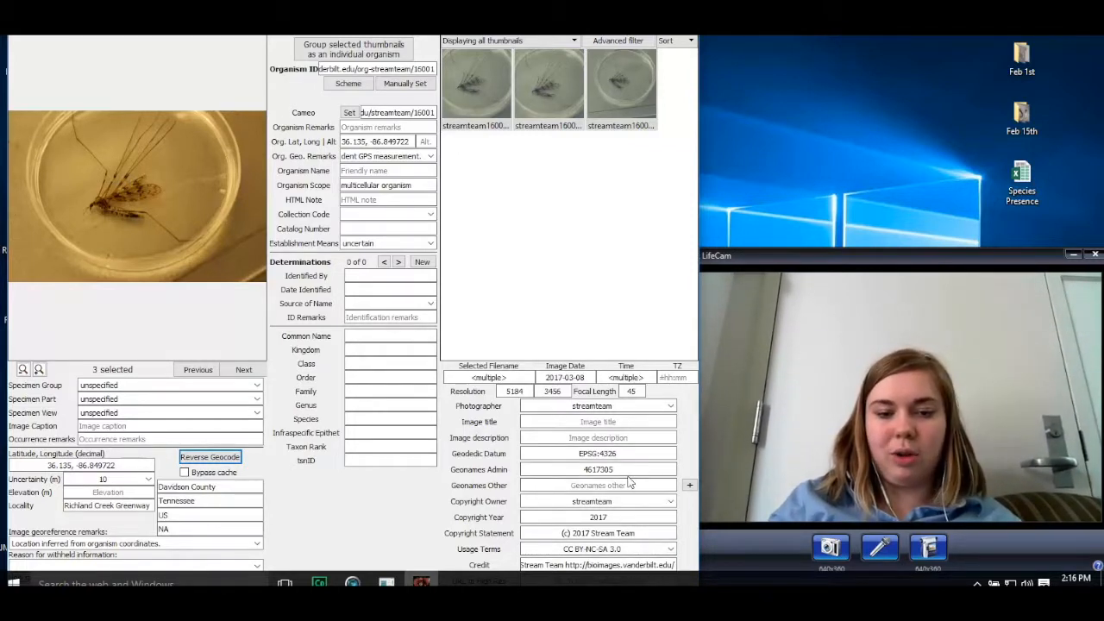
Step: Set the usage terms of the three selected images to CC BY 3.0
{"action": "left_click", "coordinate": [670, 549]}
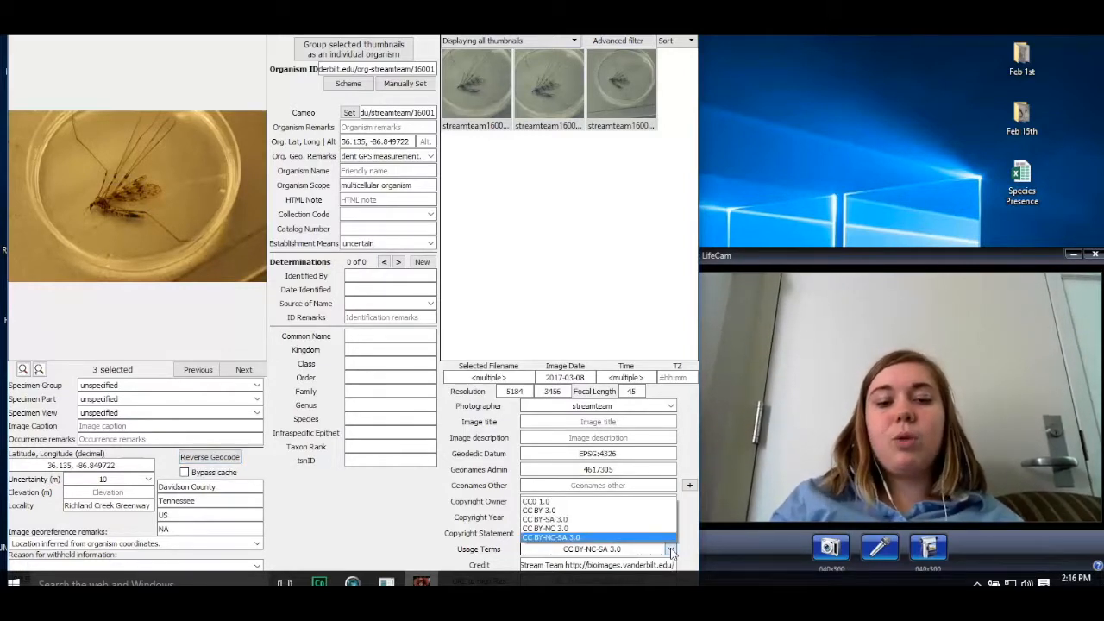
{"action": "left_click", "coordinate": [586, 511]}
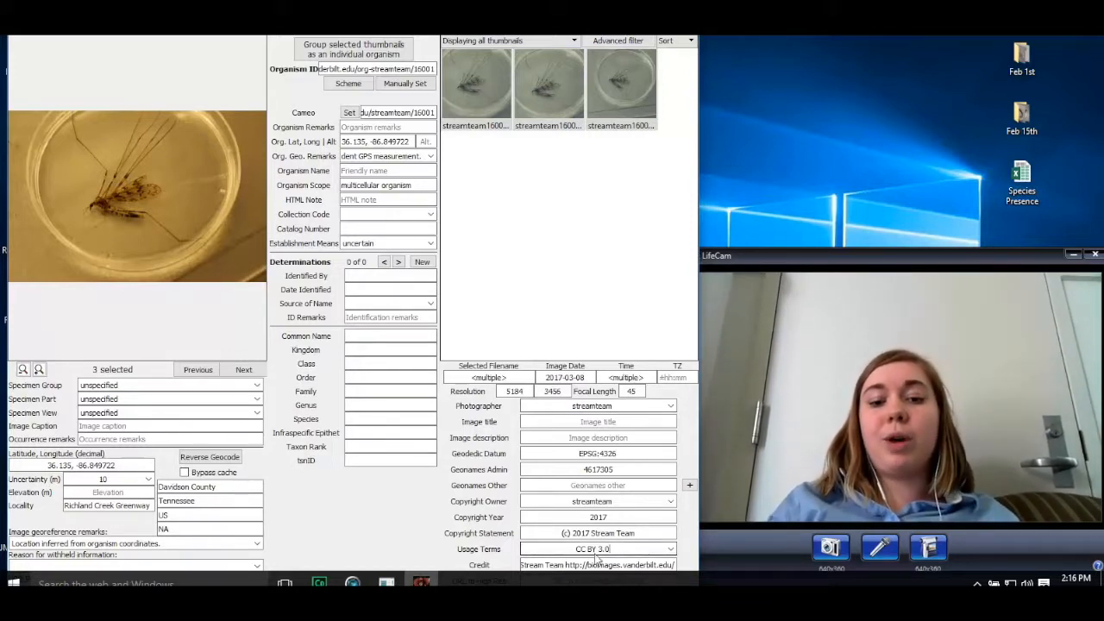
{"action": "left_click", "coordinate": [671, 552]}
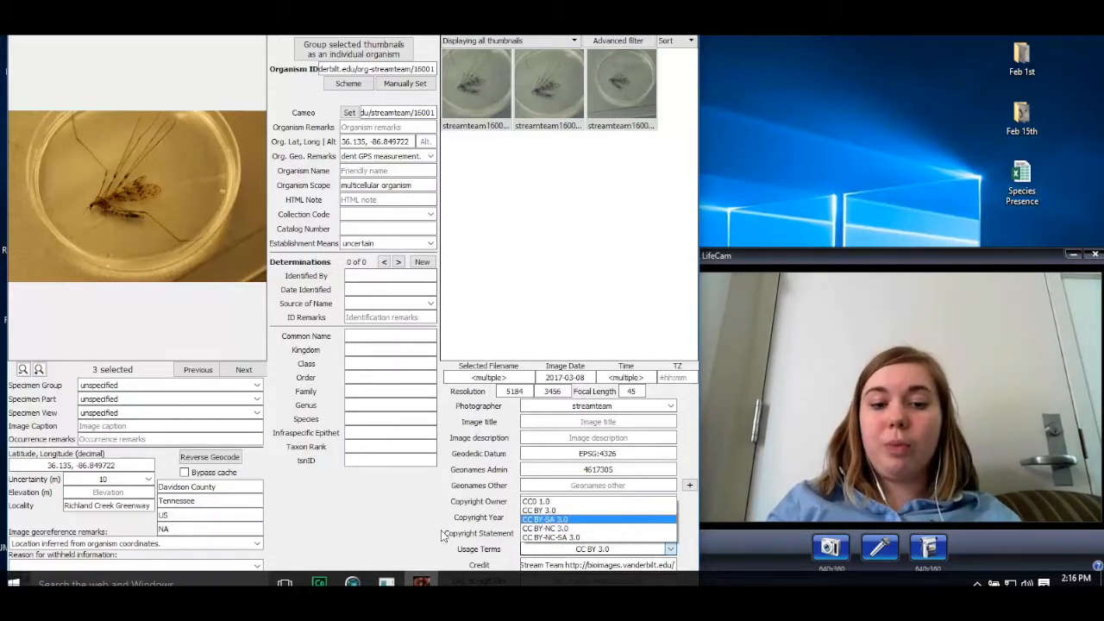
{"action": "left_click", "coordinate": [535, 513]}
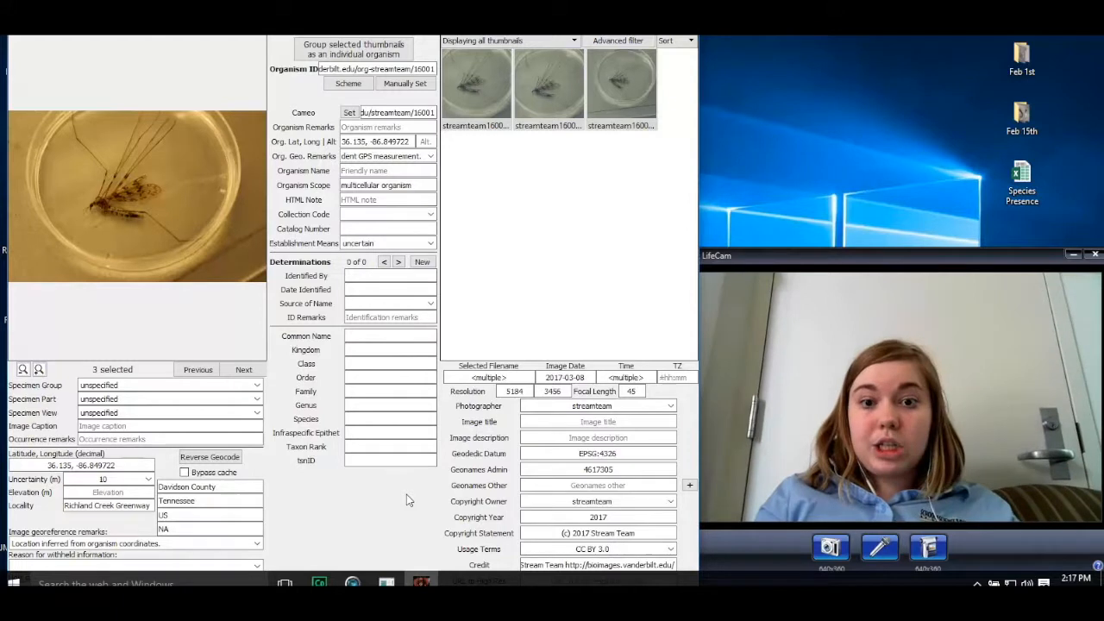
Step: Set the time zone of the three selected images to -05:00
{"action": "left_click", "coordinate": [675, 381]}
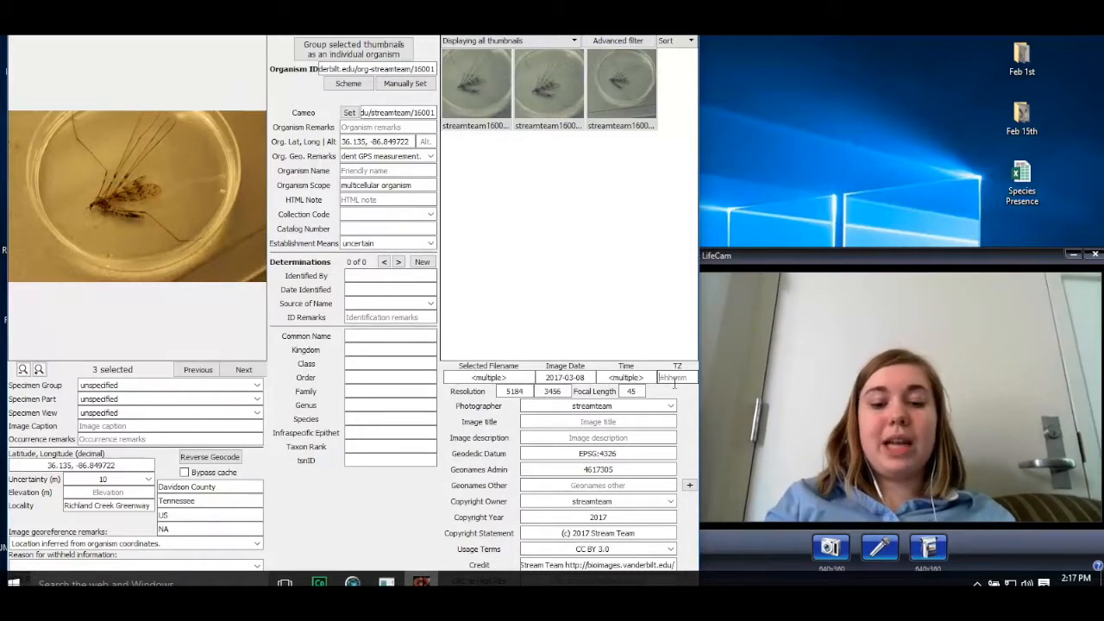
{"action": "left_click", "coordinate": [675, 379]}
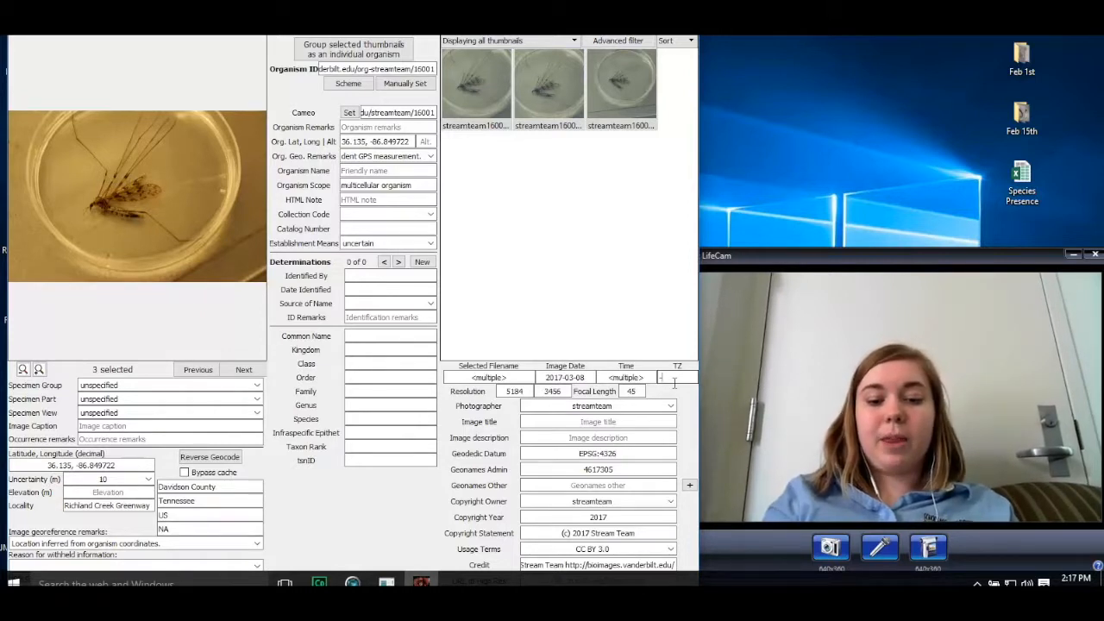
{"action": "type", "text": "-06"}
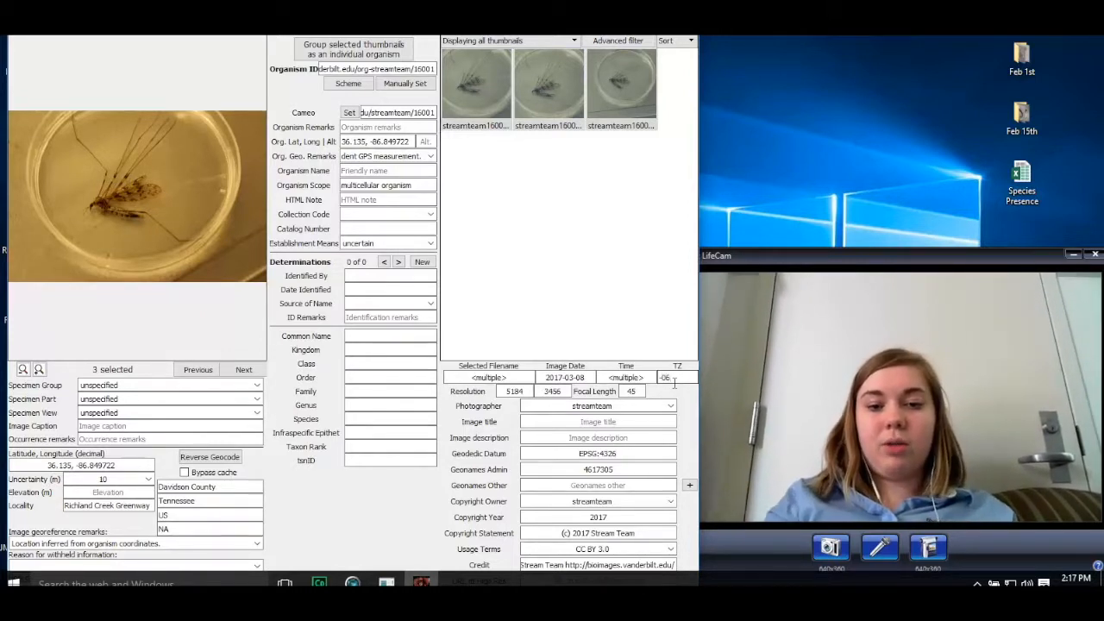
{"action": "type", "text": ":"}
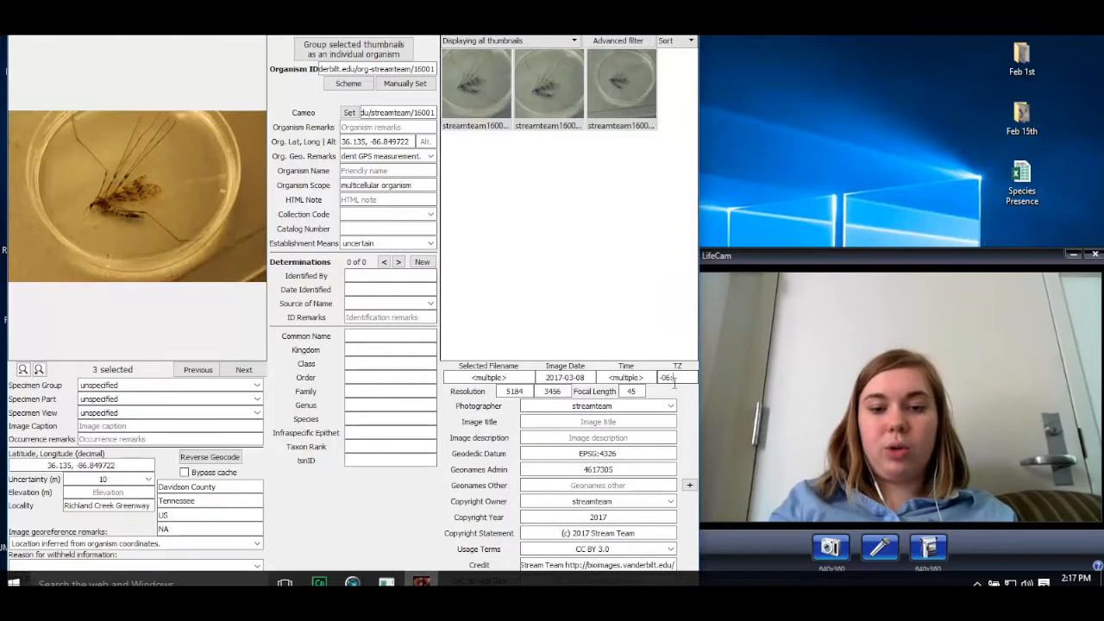
{"action": "type", "text": "00"}
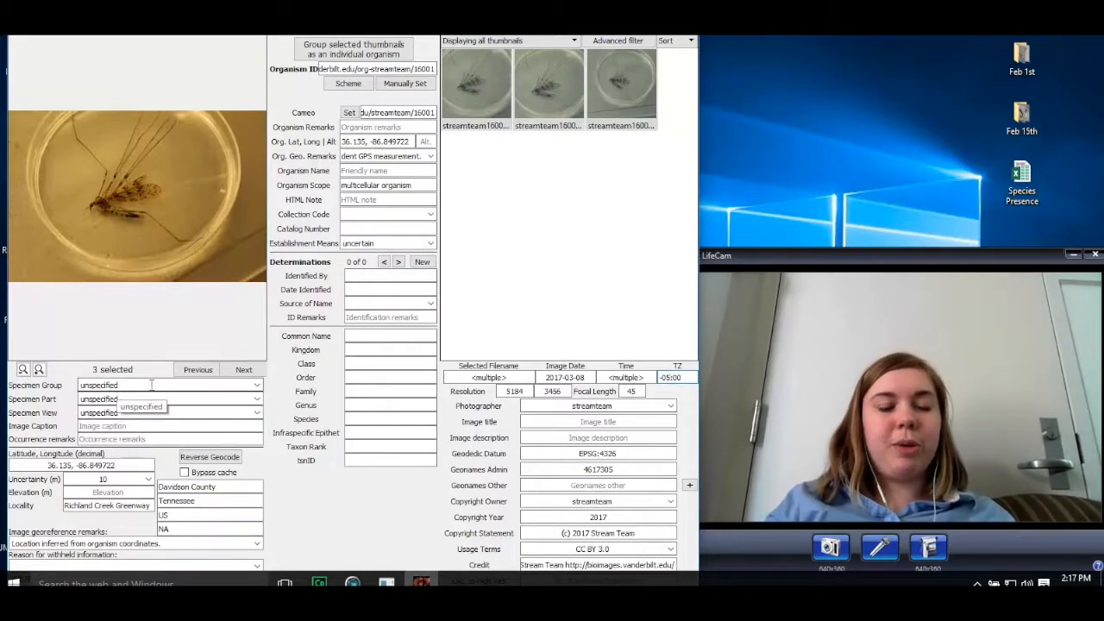
Step: Leave the specimen group unspecified and set the specimen part of the three selected images to whole organism
{"action": "left_click", "coordinate": [258, 385]}
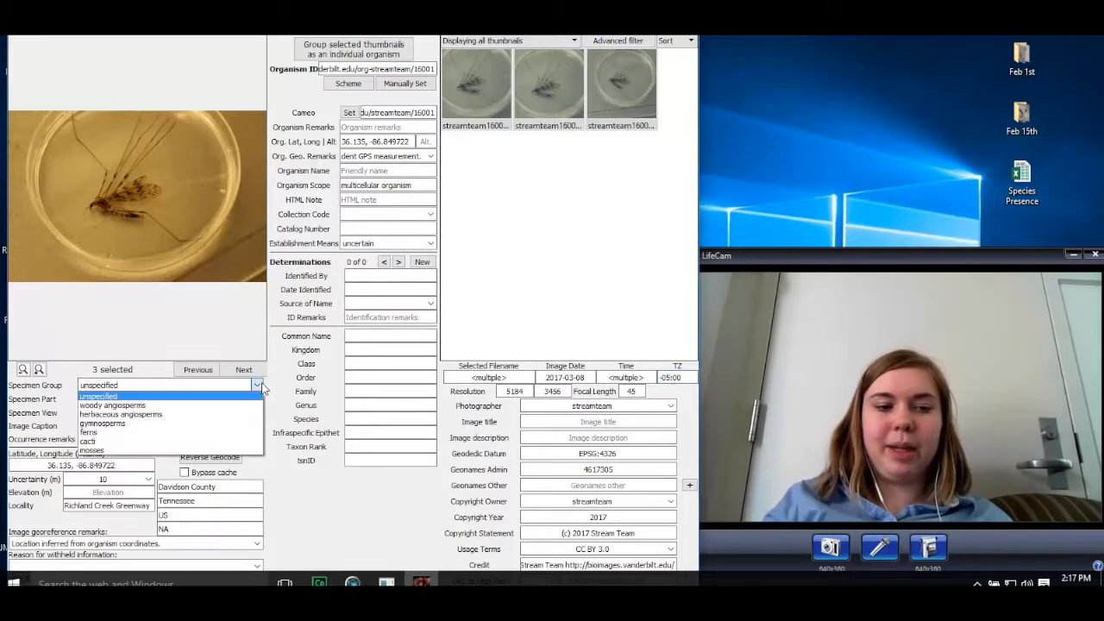
{"action": "left_click", "coordinate": [271, 455]}
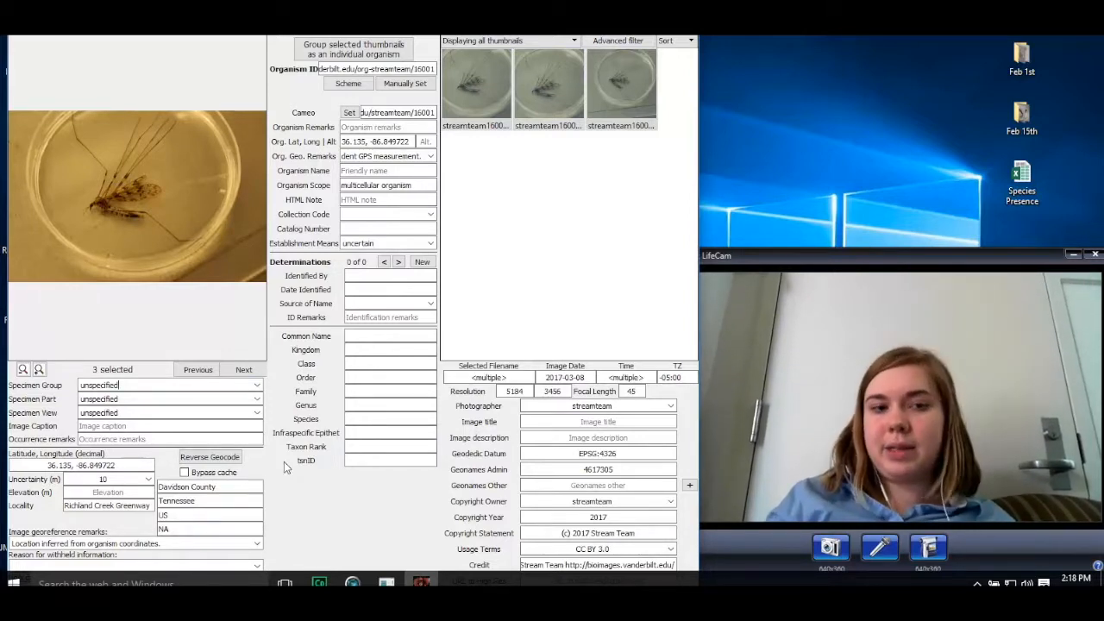
{"action": "left_click", "coordinate": [257, 399]}
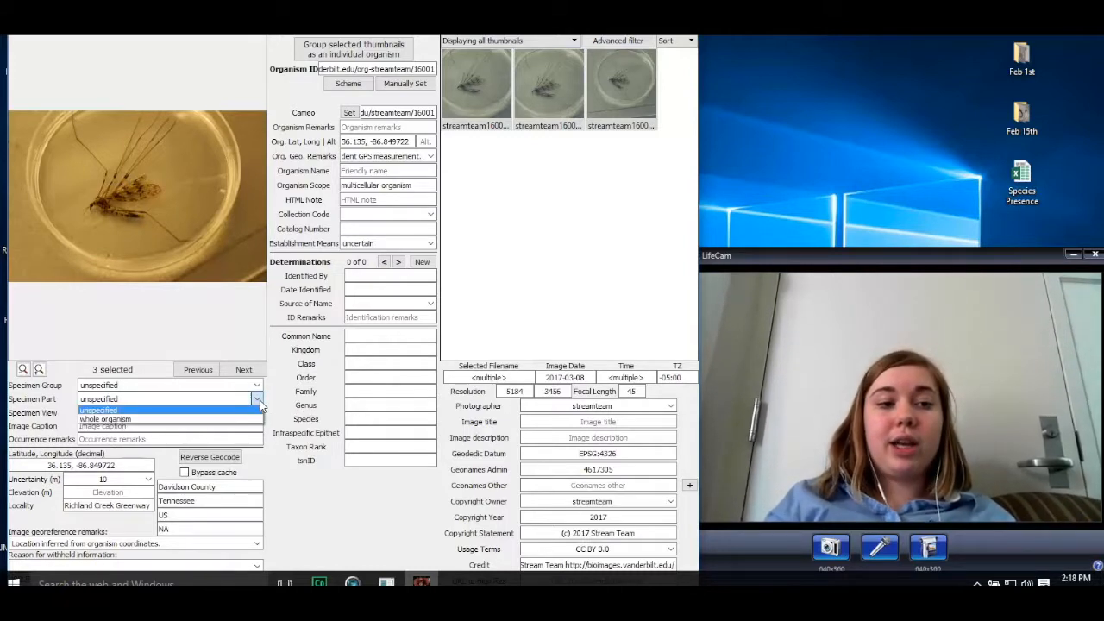
{"action": "left_click", "coordinate": [210, 420]}
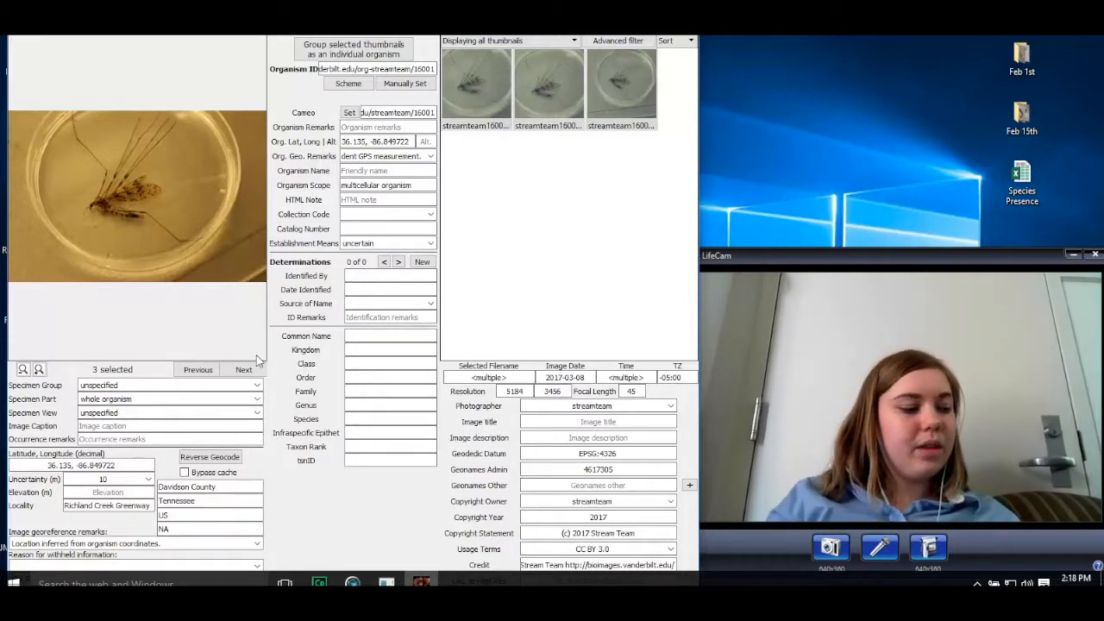
{"action": "left_click", "coordinate": [82, 426]}
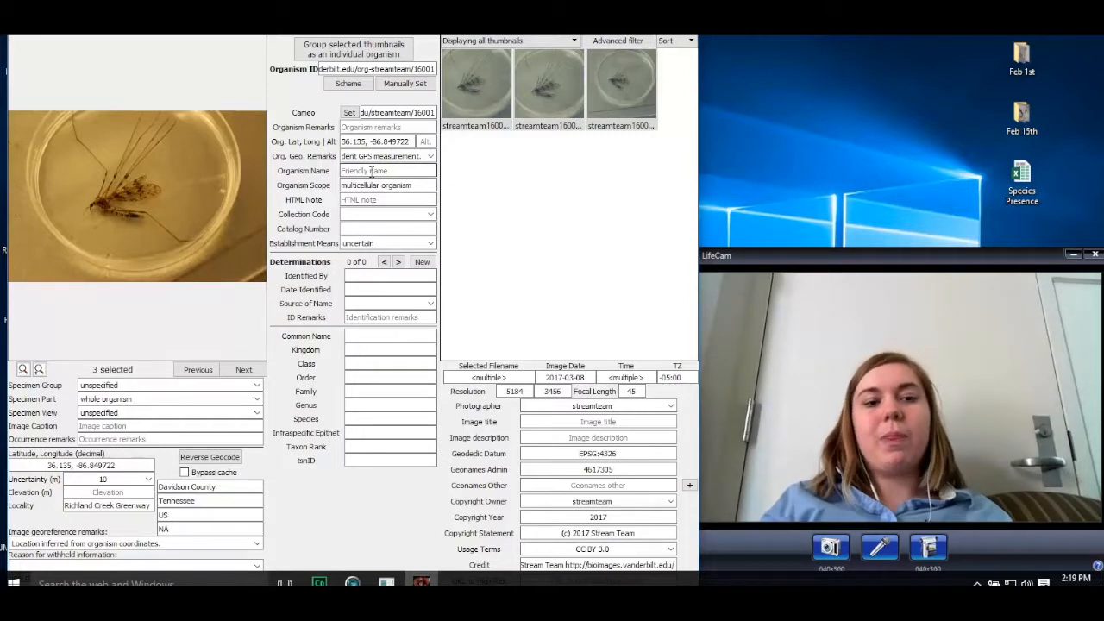
Step: Start a manually entered determination for the organism with tsnID 118840 and taxon rank Family
{"action": "left_click", "coordinate": [421, 261]}
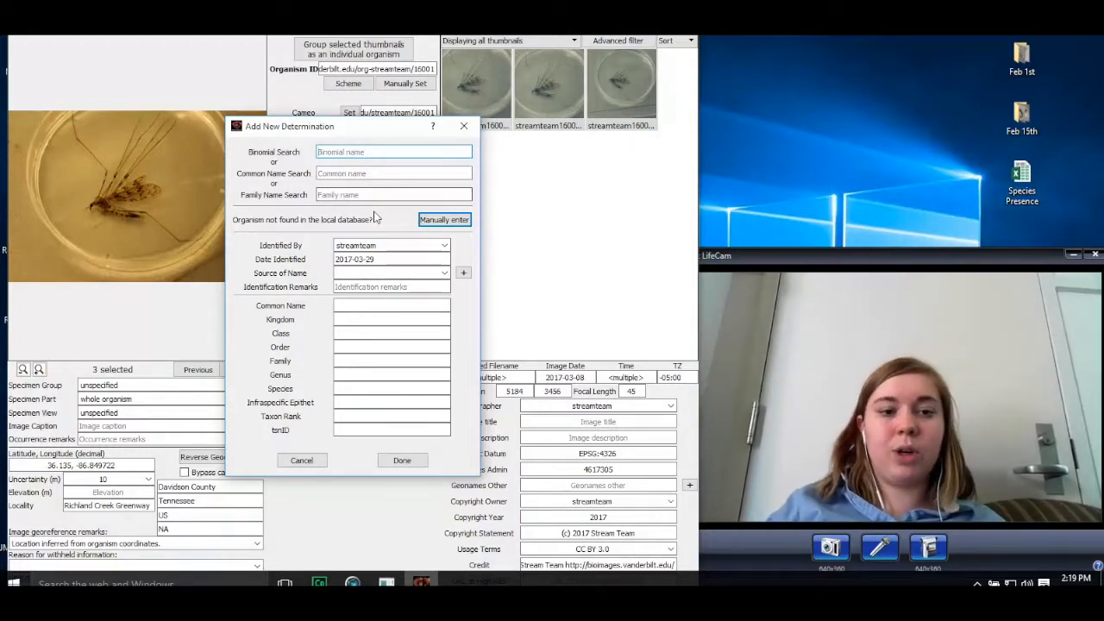
{"action": "left_click", "coordinate": [437, 220]}
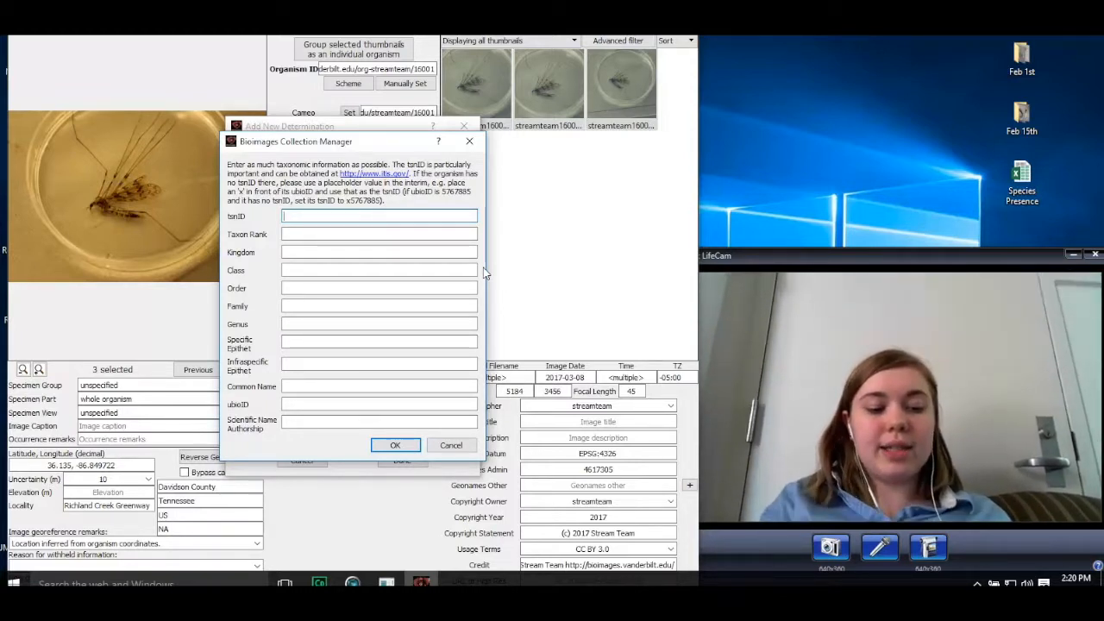
{"action": "type", "text": "11"}
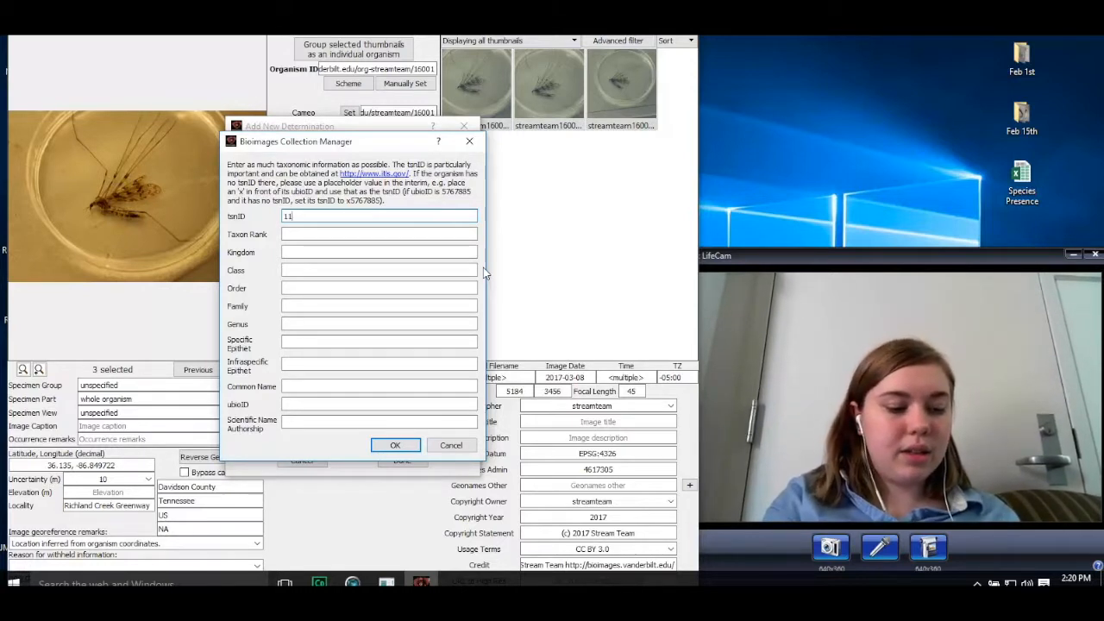
{"action": "type", "text": "8840"}
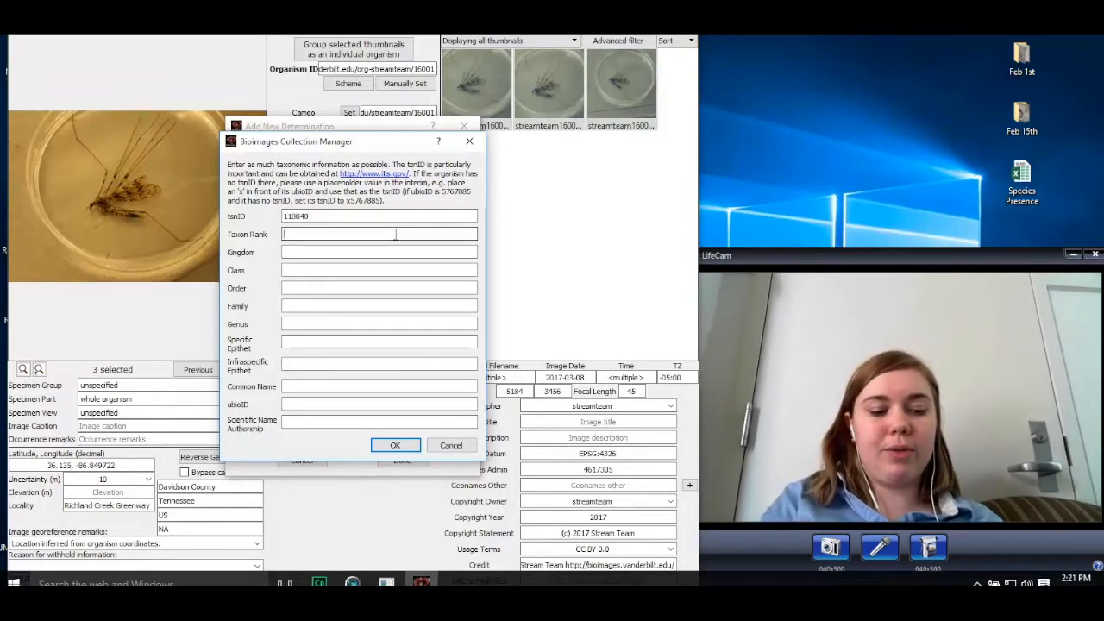
{"action": "type", "text": "Fam"}
{"action": "type", "text": "il"}
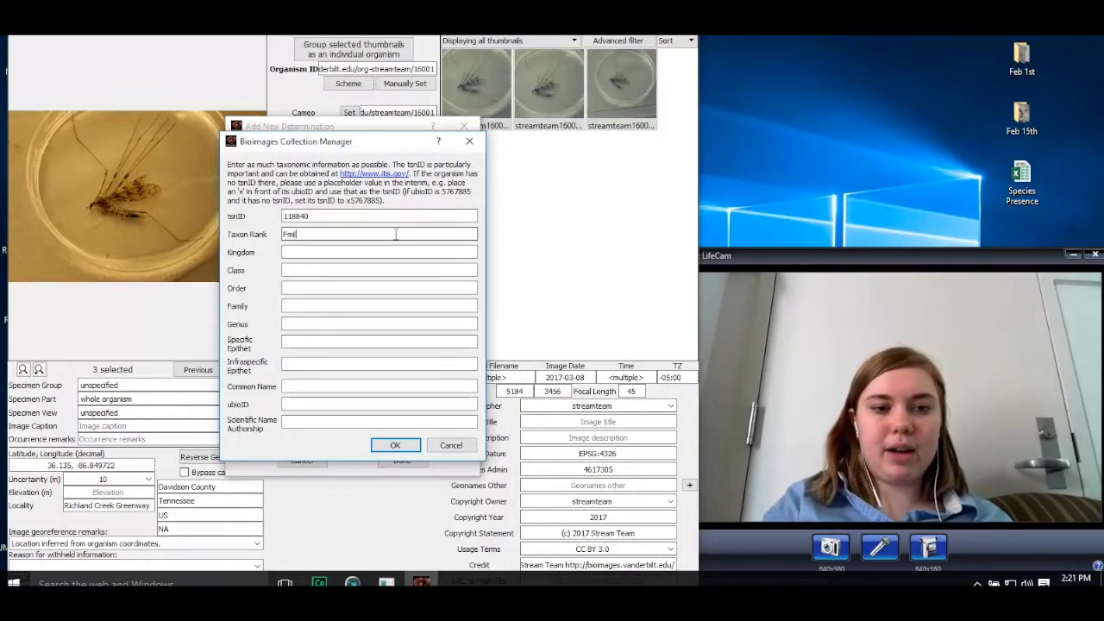
{"action": "type", "text": "y"}
Step: Fill in the taxon's kingdom as Animalia, class as Insecta and order as Diptera
{"action": "left_click", "coordinate": [356, 252]}
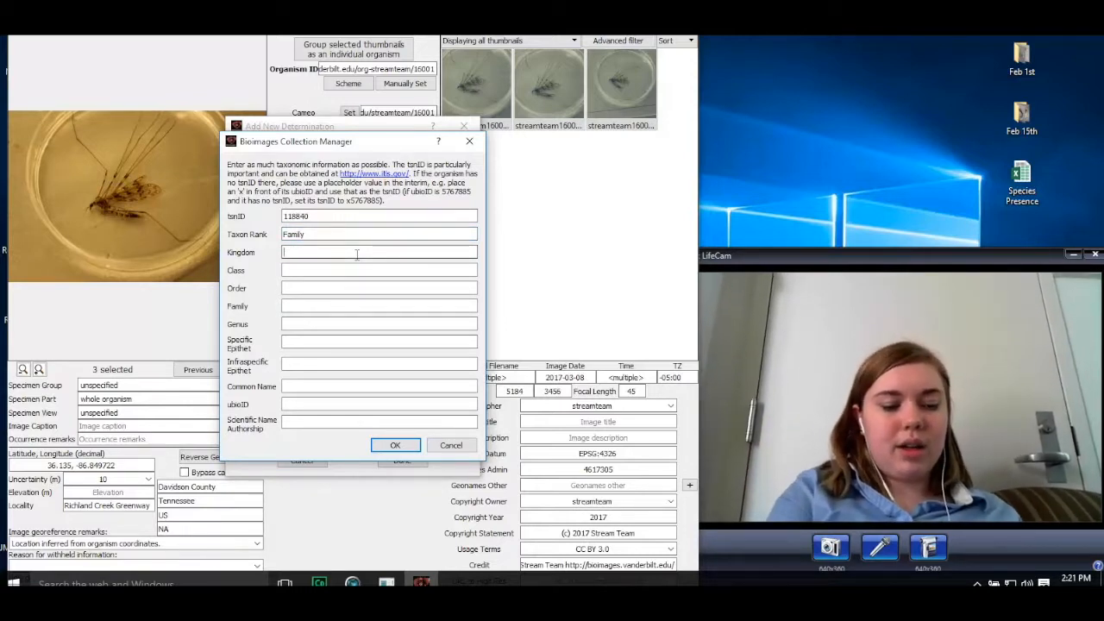
{"action": "type", "text": "Animalia"}
{"action": "left_click", "coordinate": [319, 271]}
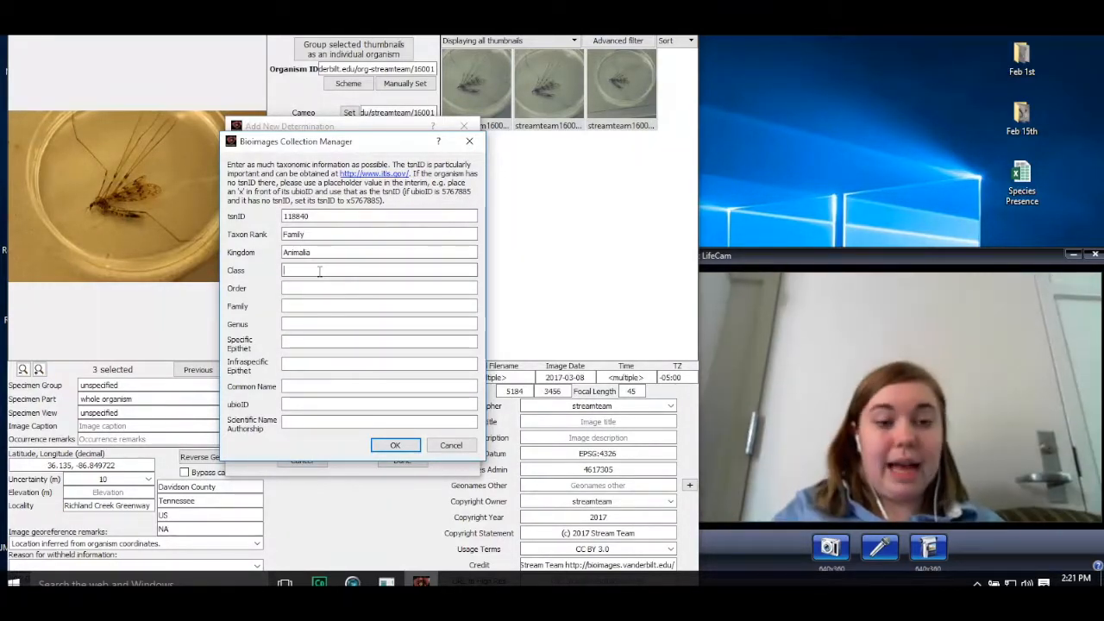
{"action": "type", "text": "Insecta"}
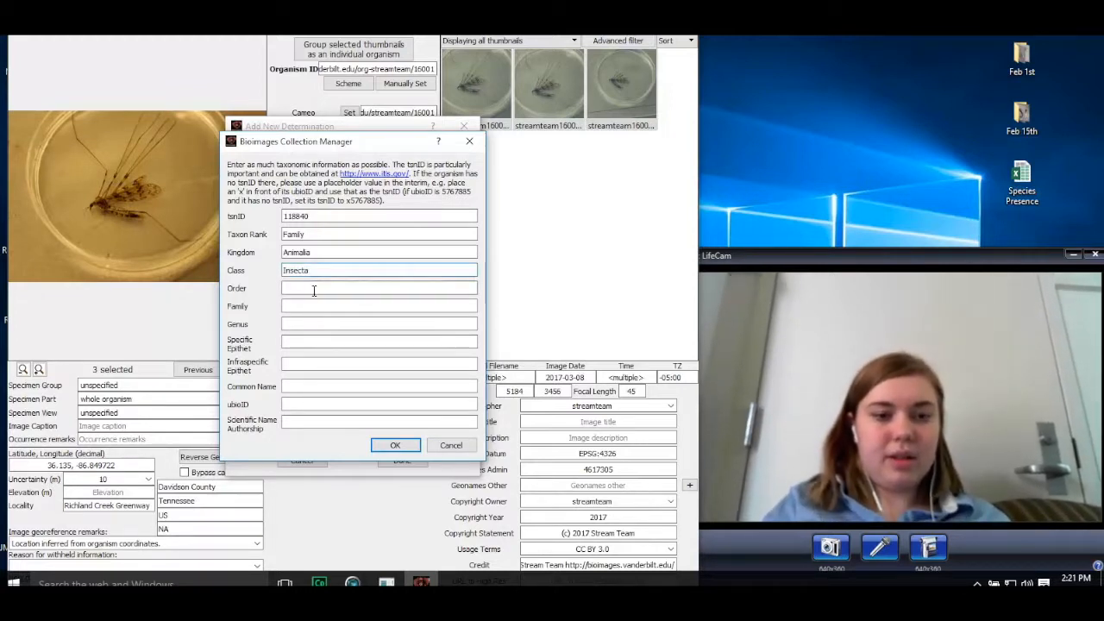
{"action": "left_click", "coordinate": [313, 288]}
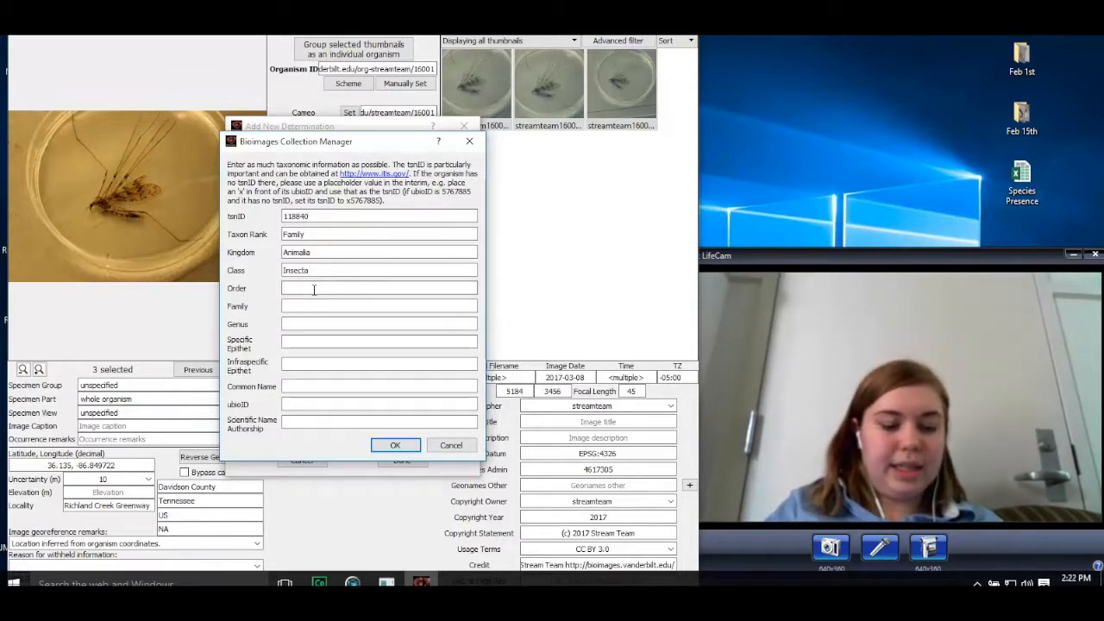
{"action": "type", "text": "Diptera"}
Step: Enter Tipulidae as the family and Cranefly as the common name, and accept the taxonomic information
{"action": "left_click", "coordinate": [311, 305]}
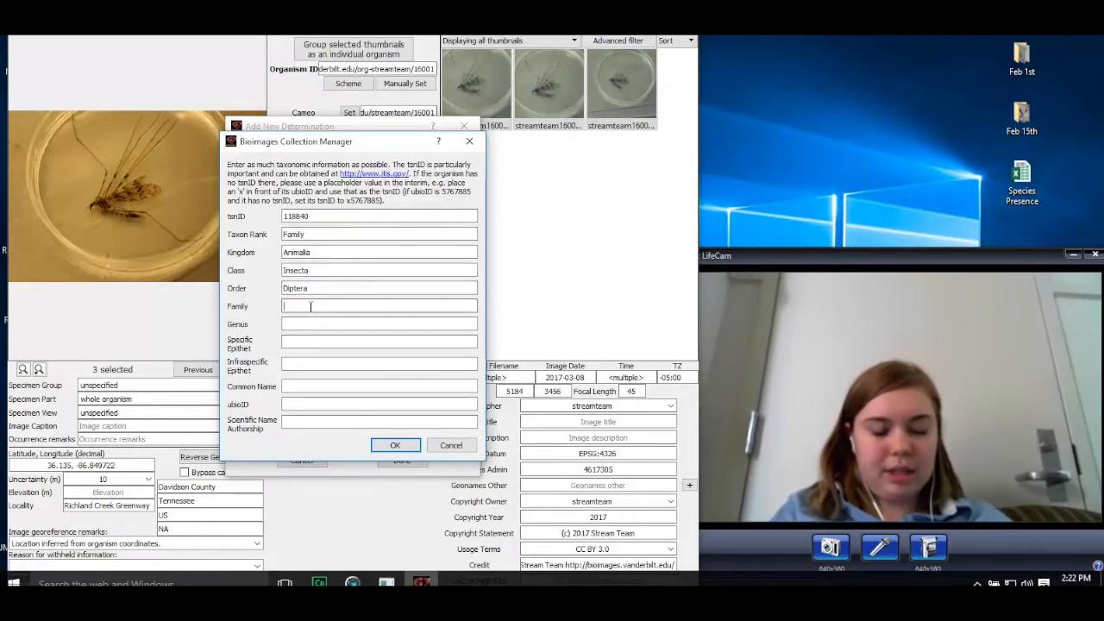
{"action": "type", "text": "Tip"}
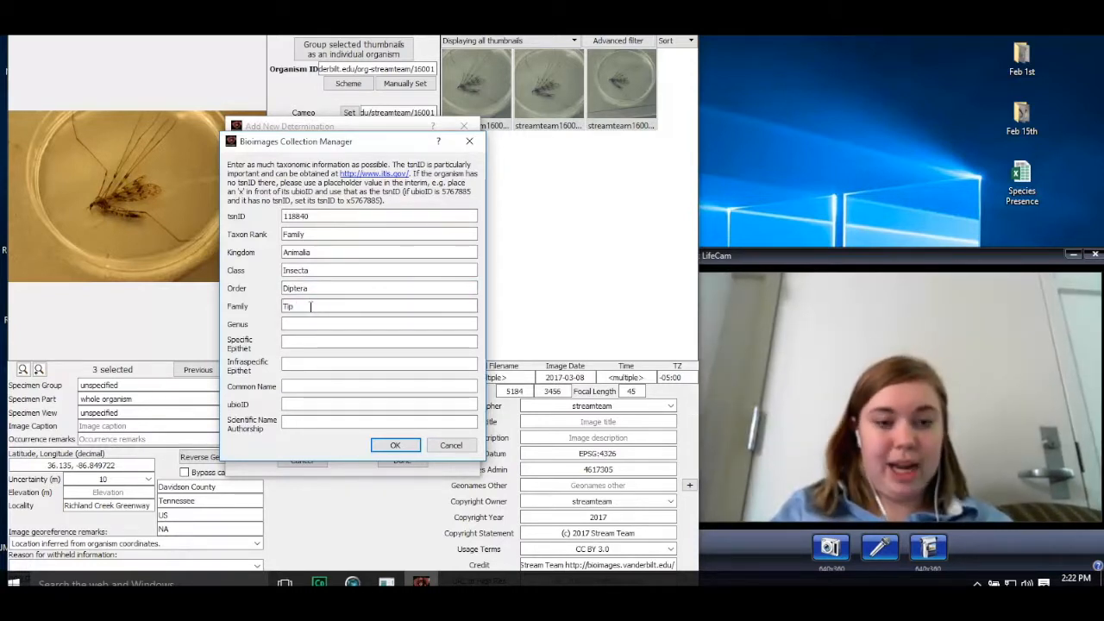
{"action": "type", "text": "u"}
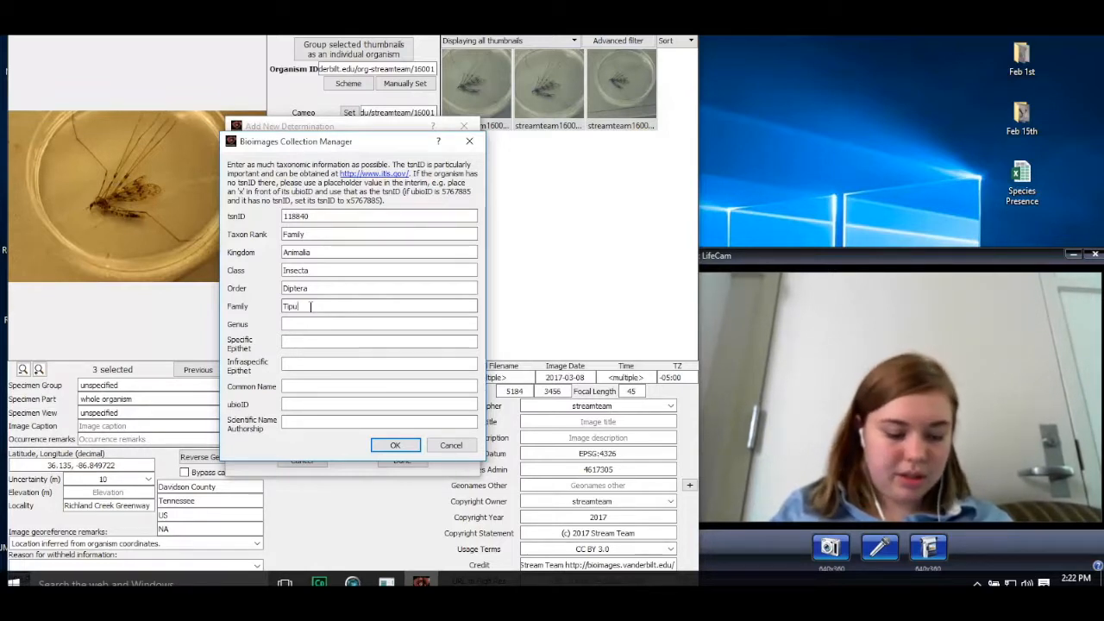
{"action": "type", "text": "lidae"}
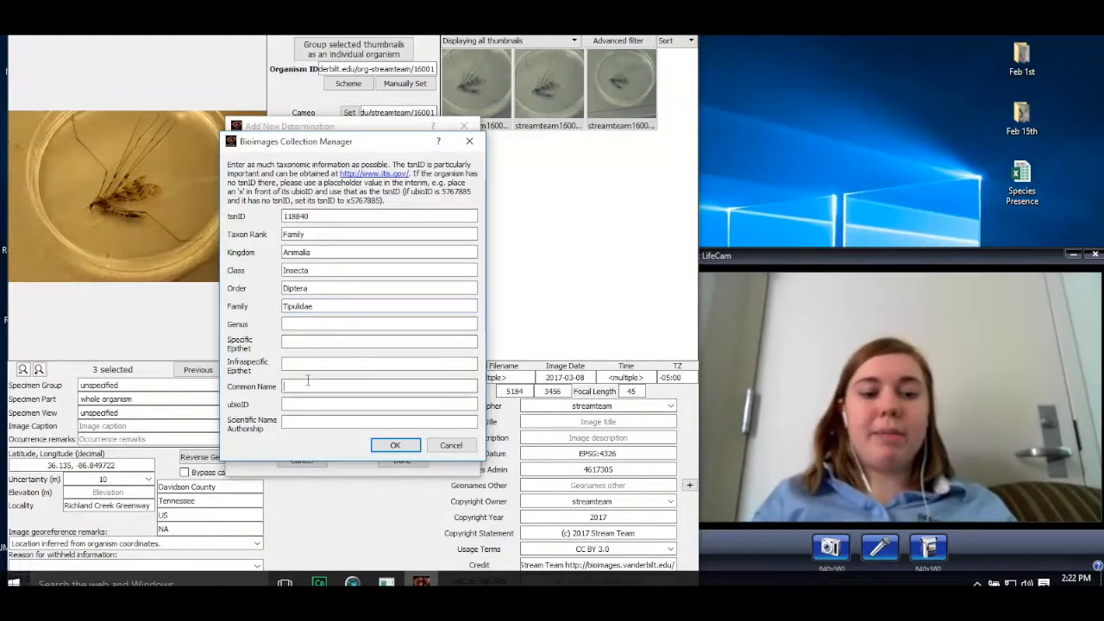
{"action": "left_click", "coordinate": [308, 382]}
{"action": "type", "text": "Cranefly"}
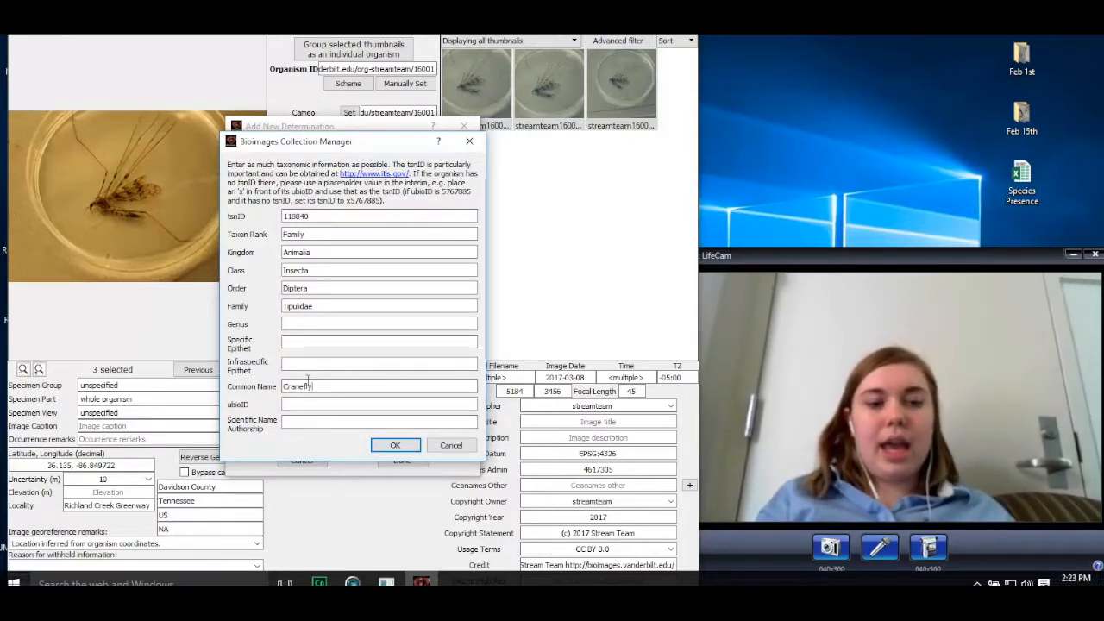
{"action": "left_click", "coordinate": [394, 446]}
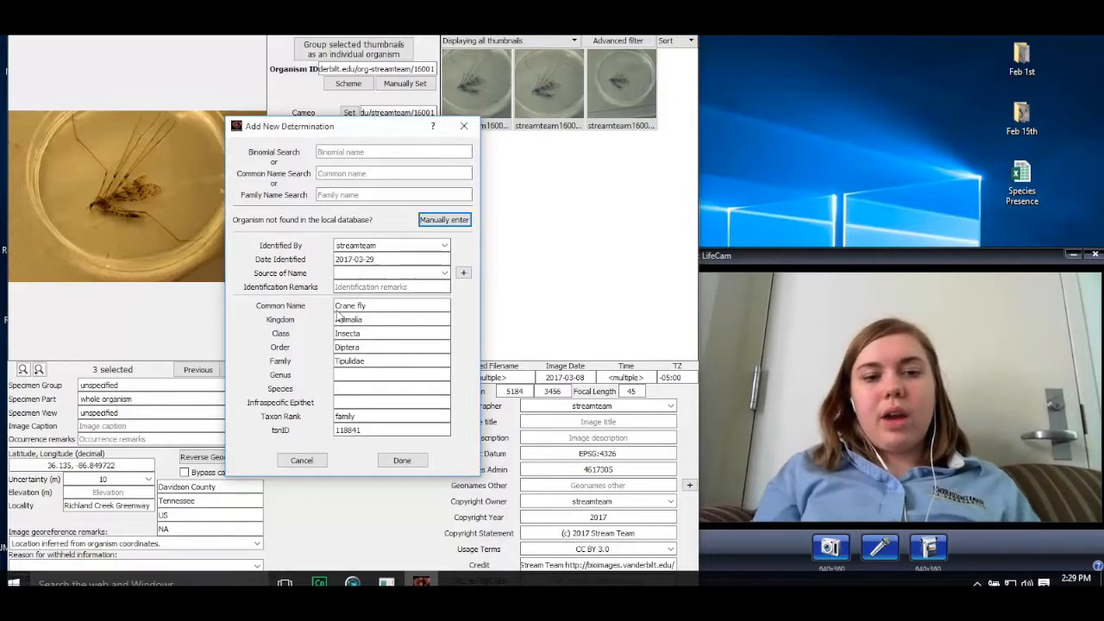
Step: Look through the available sources of name, leave the source blank and finish adding the determination
{"action": "left_click", "coordinate": [441, 273]}
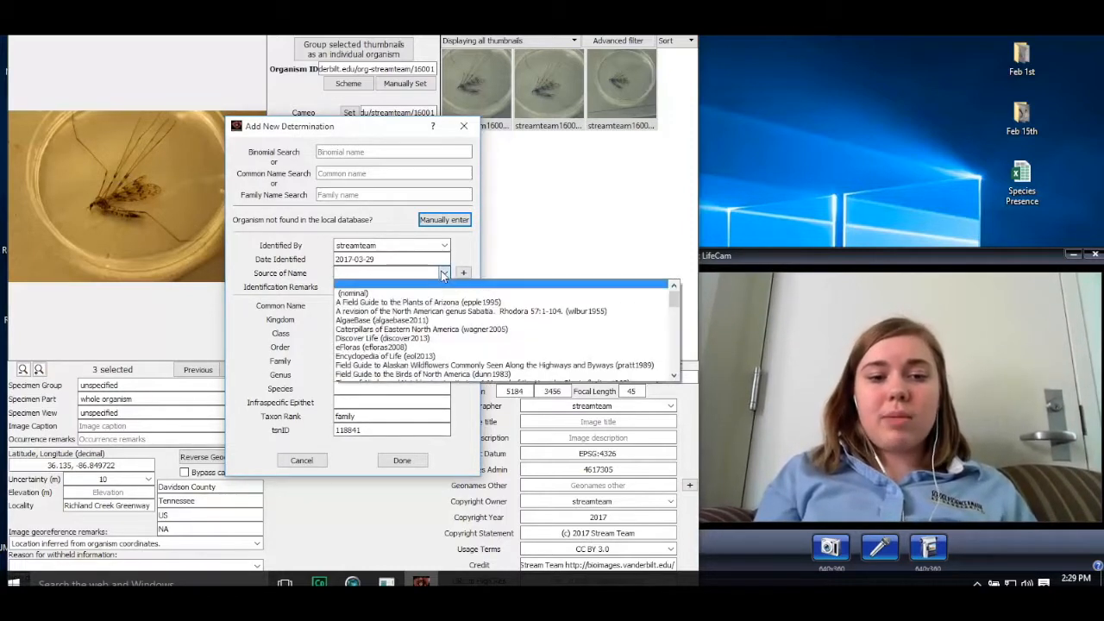
{"action": "scroll", "coordinate": [447, 343], "scroll_direction": "down", "scroll_amount": 1}
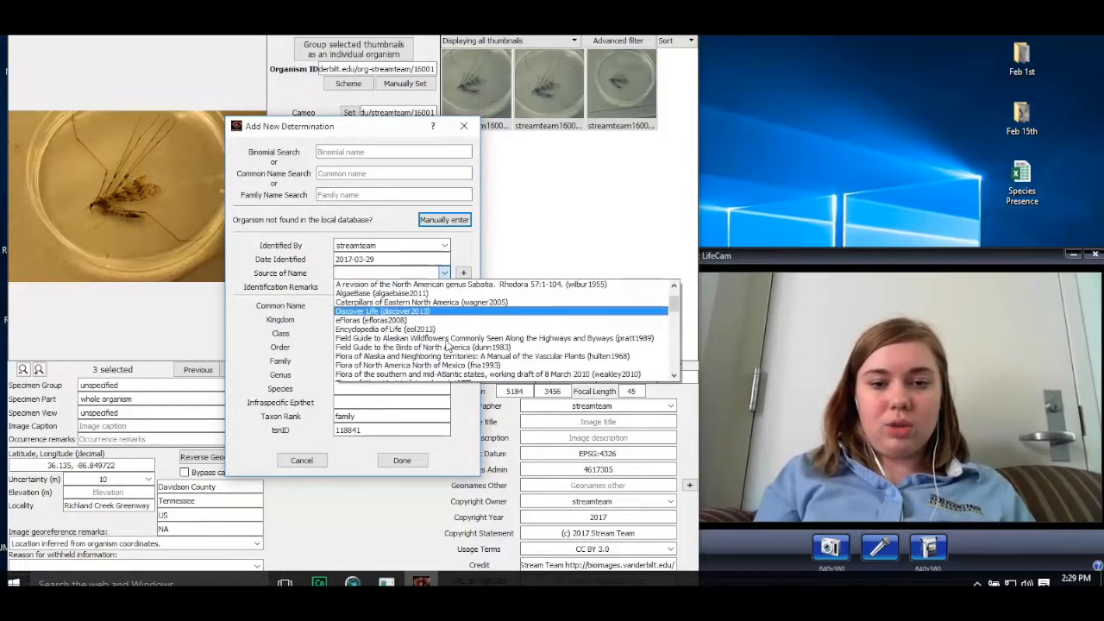
{"action": "scroll", "coordinate": [448, 345], "scroll_direction": "up", "scroll_amount": 1}
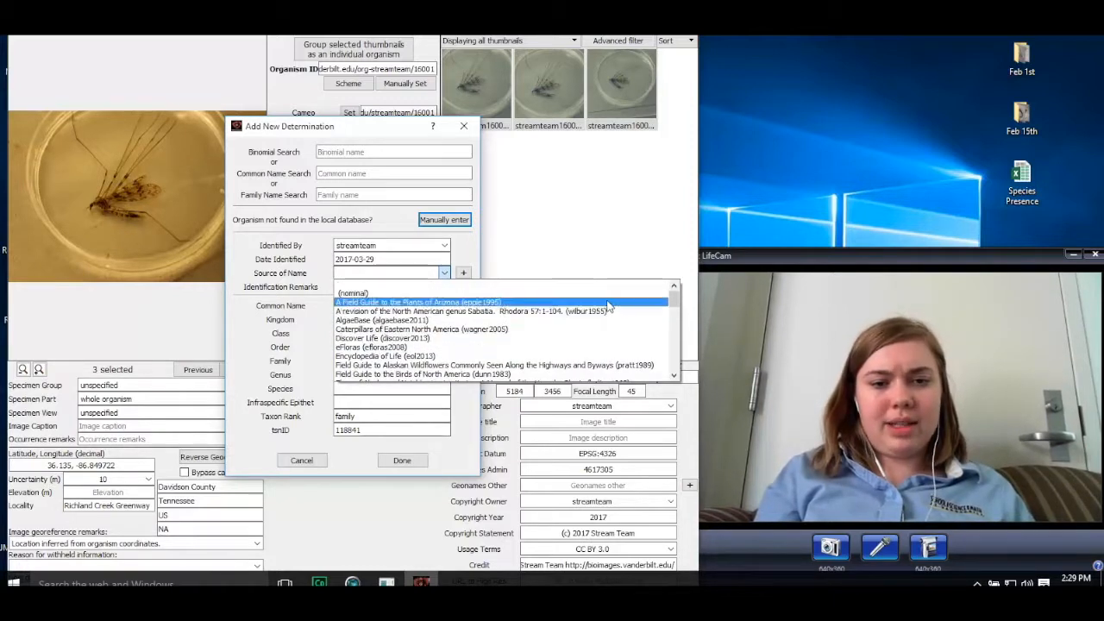
{"action": "left_click", "coordinate": [461, 251]}
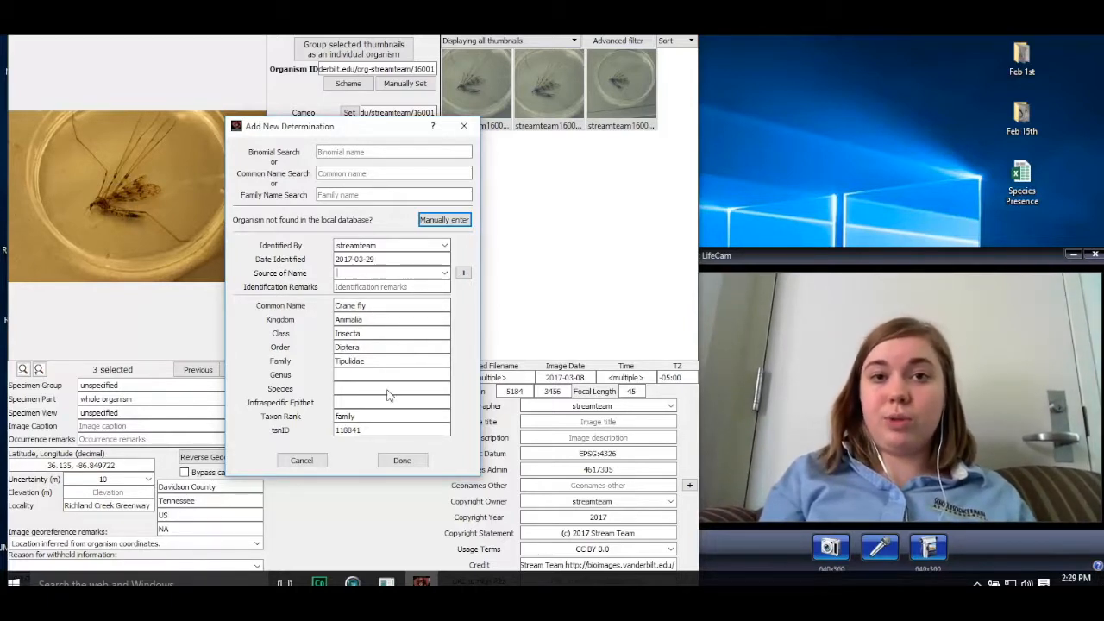
{"action": "left_click", "coordinate": [402, 459]}
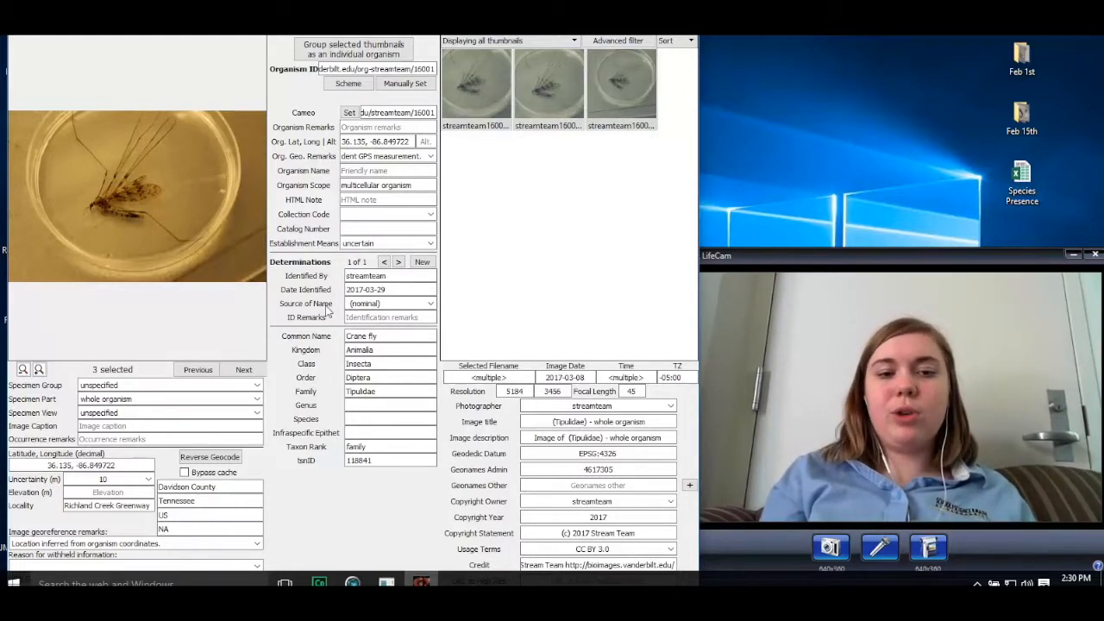
Step: Leave the data entry window and return to the start screen
{"action": "left_click", "coordinate": [393, 304]}
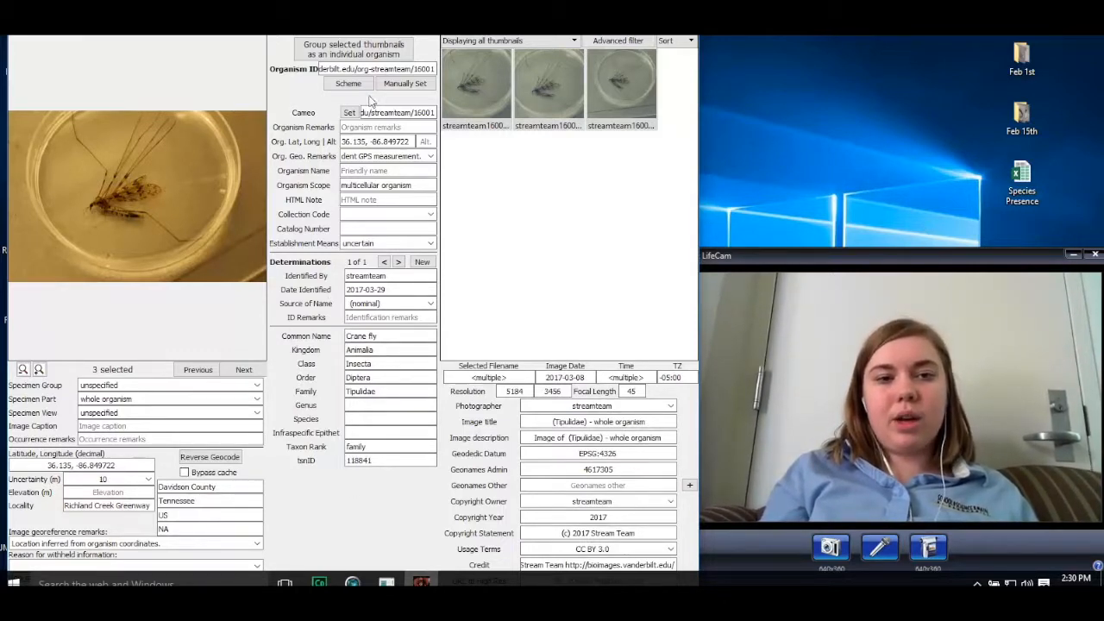
{"action": "left_click_drag", "start_coordinate": [396, 22], "coordinate": [411, 68]}
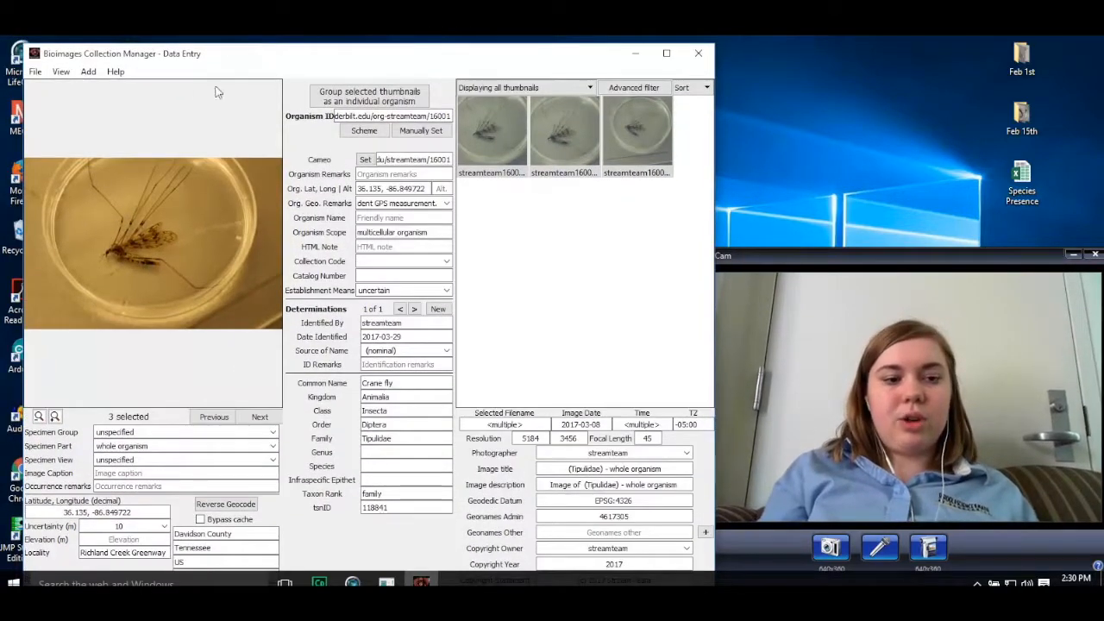
{"action": "left_click", "coordinate": [39, 74]}
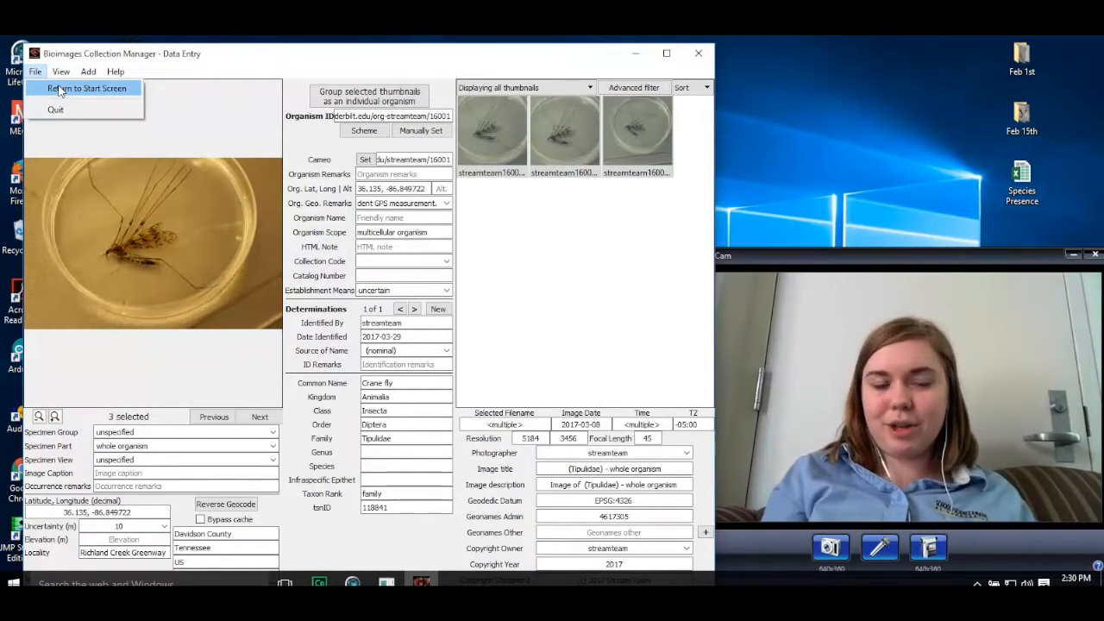
{"action": "left_click", "coordinate": [60, 90]}
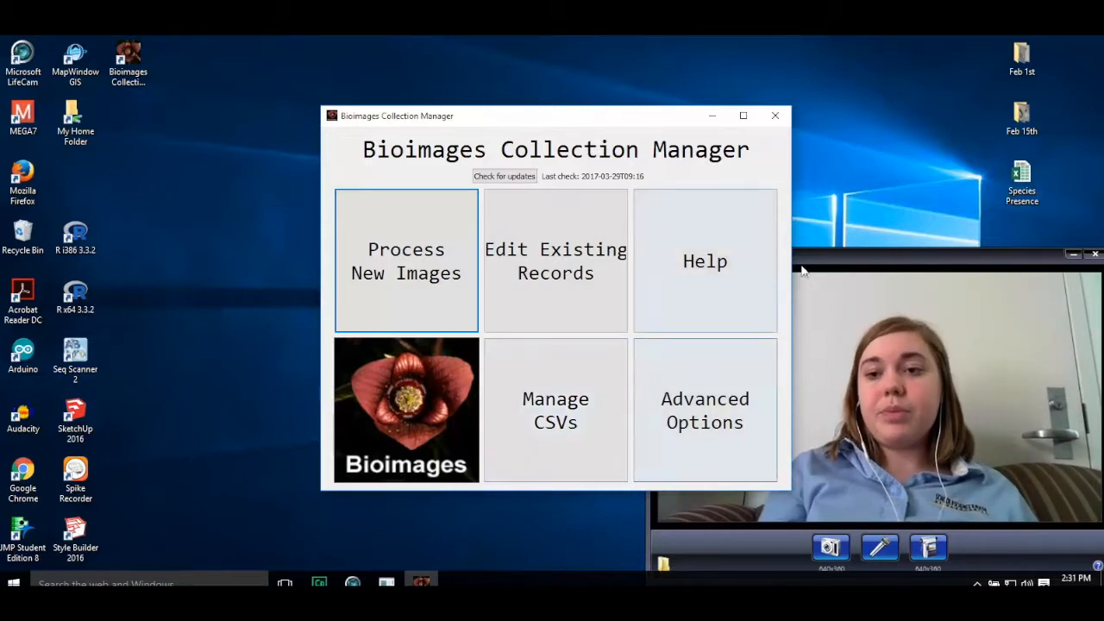
Step: Move the determinations, images, names and organisms CSV files from the March 8th folder to the desktop, and minimize the folder
{"action": "right_click", "coordinate": [1024, 115]}
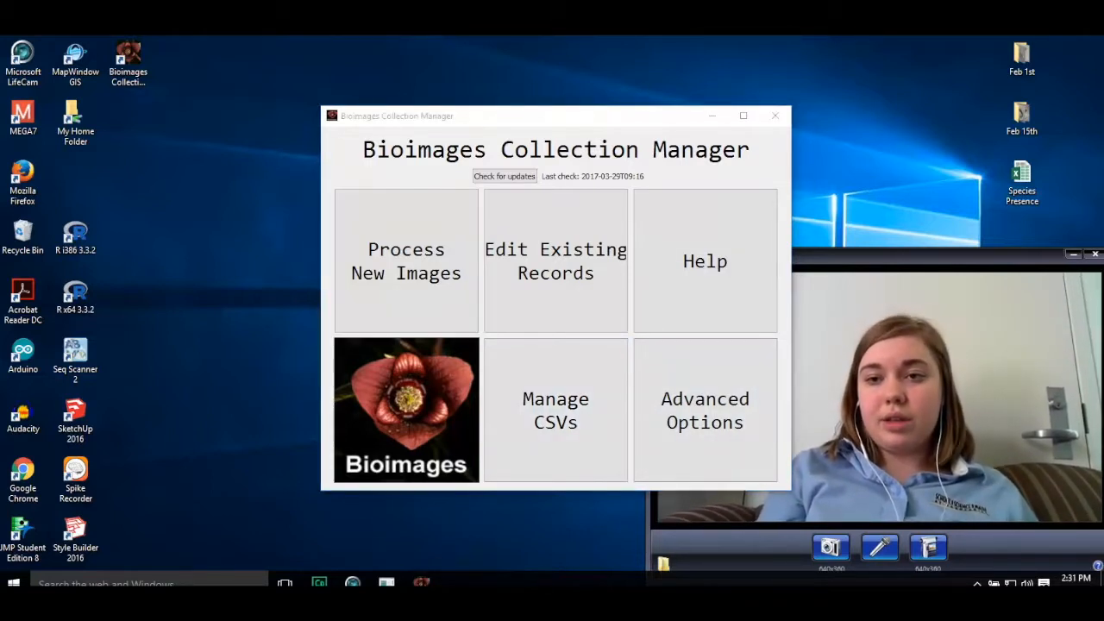
{"action": "key", "text": "Escape"}
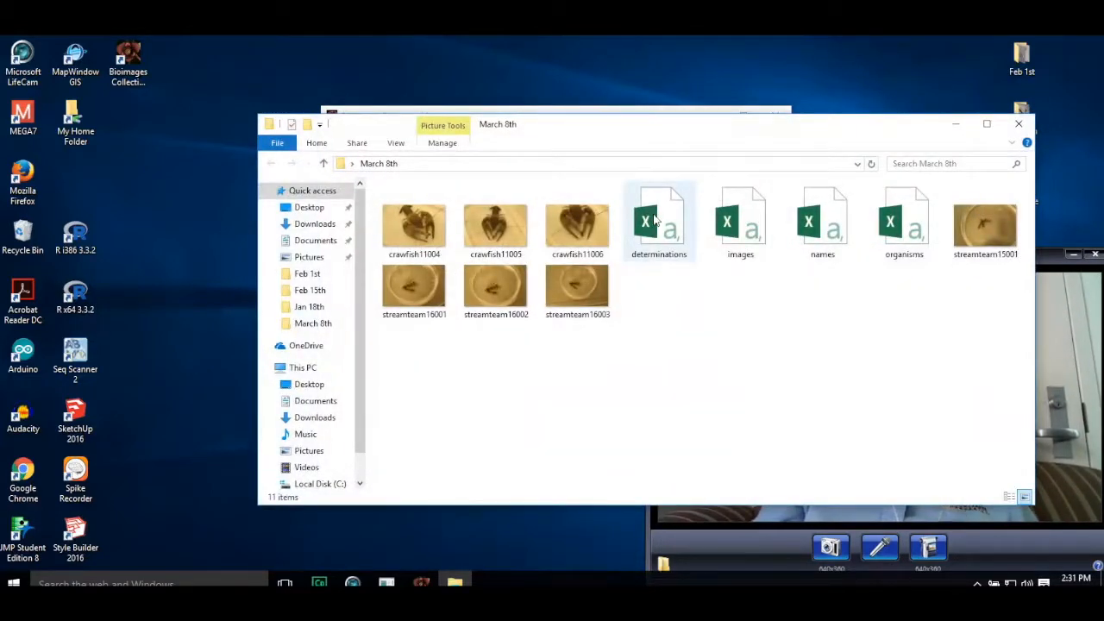
{"action": "left_click", "coordinate": [656, 220]}
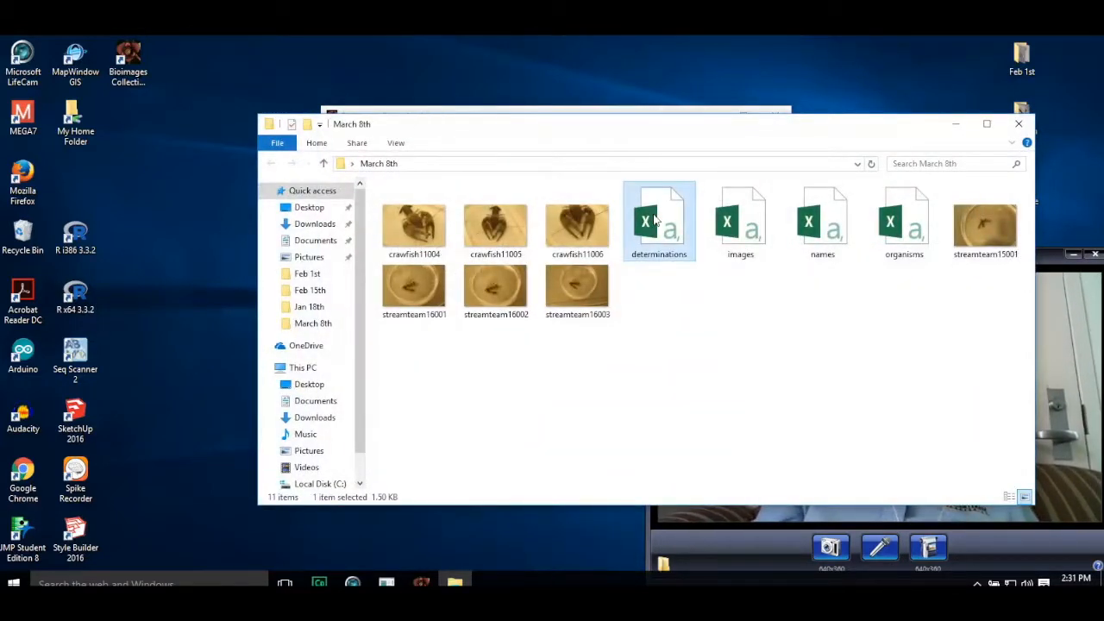
{"action": "left_click", "coordinate": [895, 231], "text": "shift"}
{"action": "left_click_drag", "start_coordinate": [895, 231], "coordinate": [802, 95]}
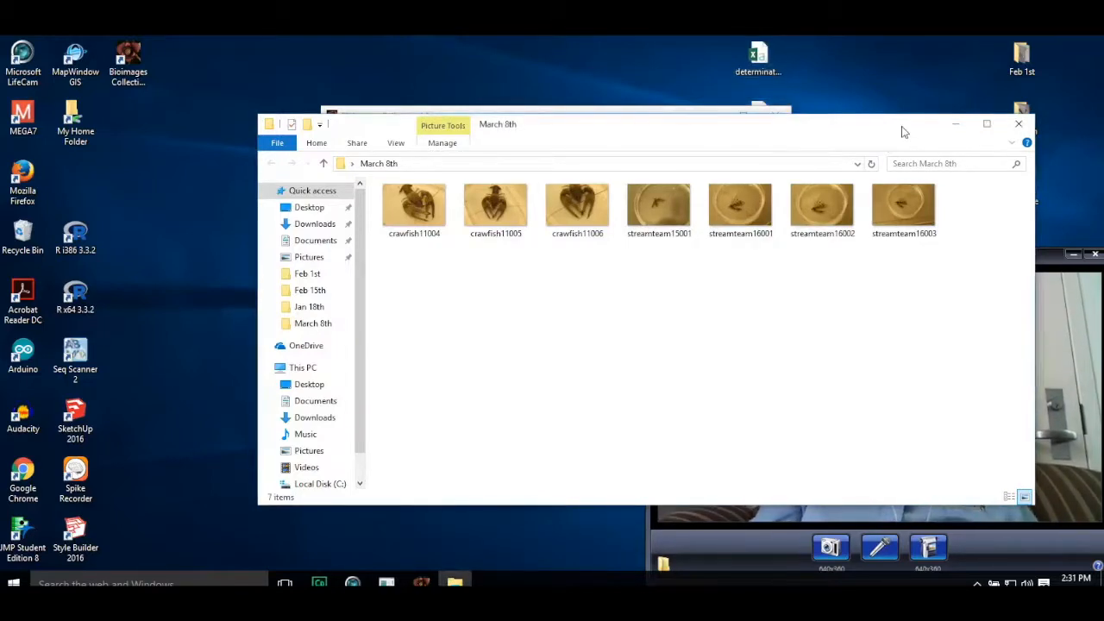
{"action": "left_click", "coordinate": [956, 123]}
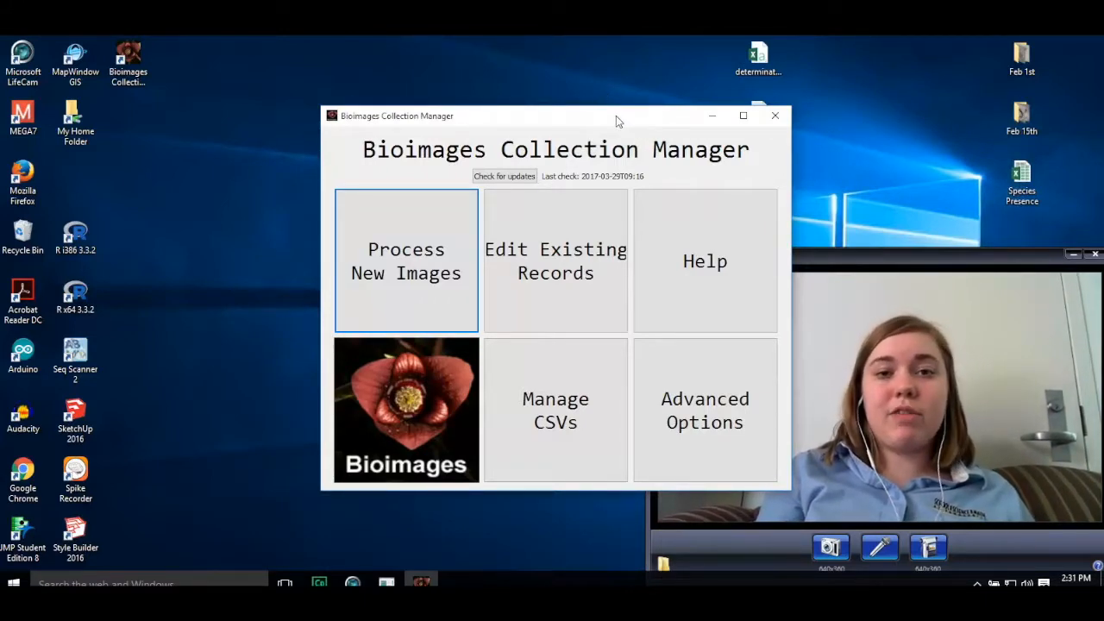
Step: Export only the locally changed database records as CSV files to the March 8th folder on the desktop
{"action": "left_click", "coordinate": [572, 420]}
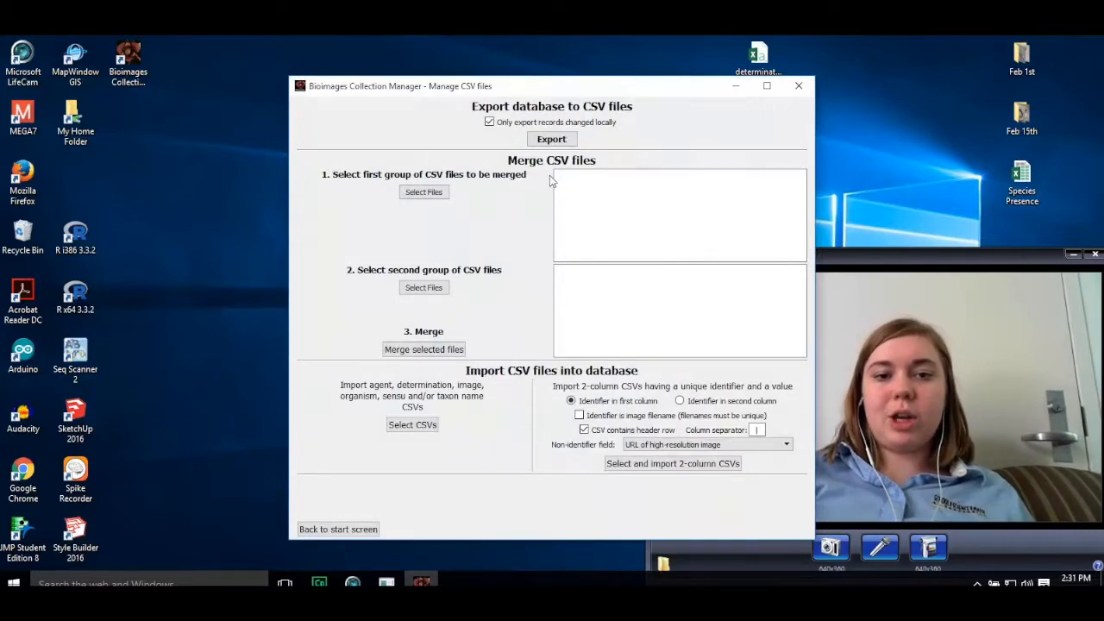
{"action": "left_click", "coordinate": [554, 140]}
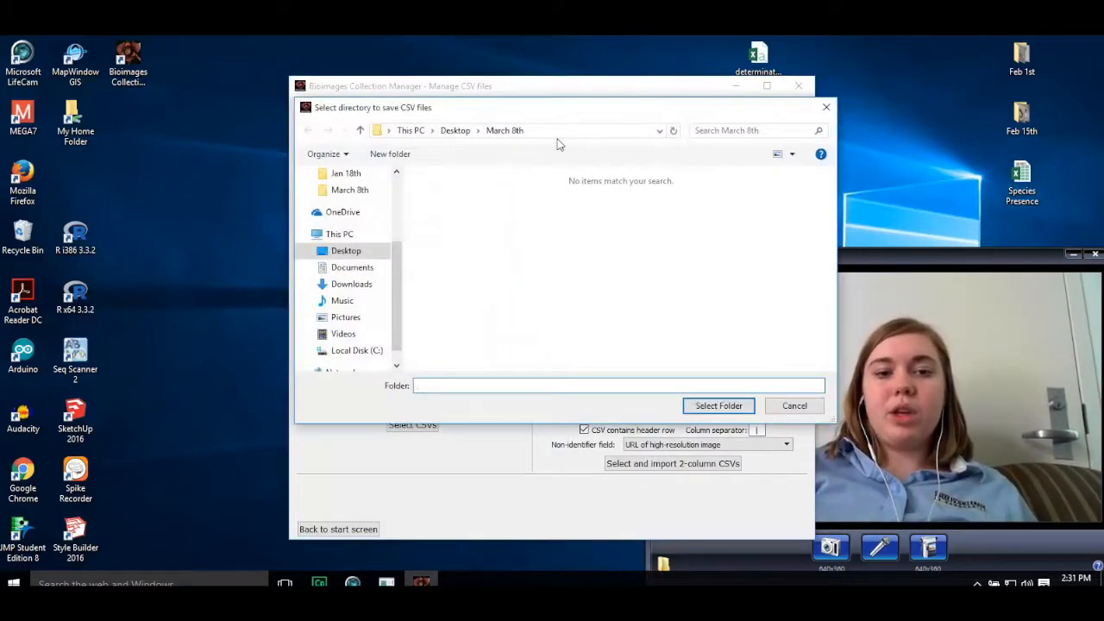
{"action": "left_click", "coordinate": [360, 192]}
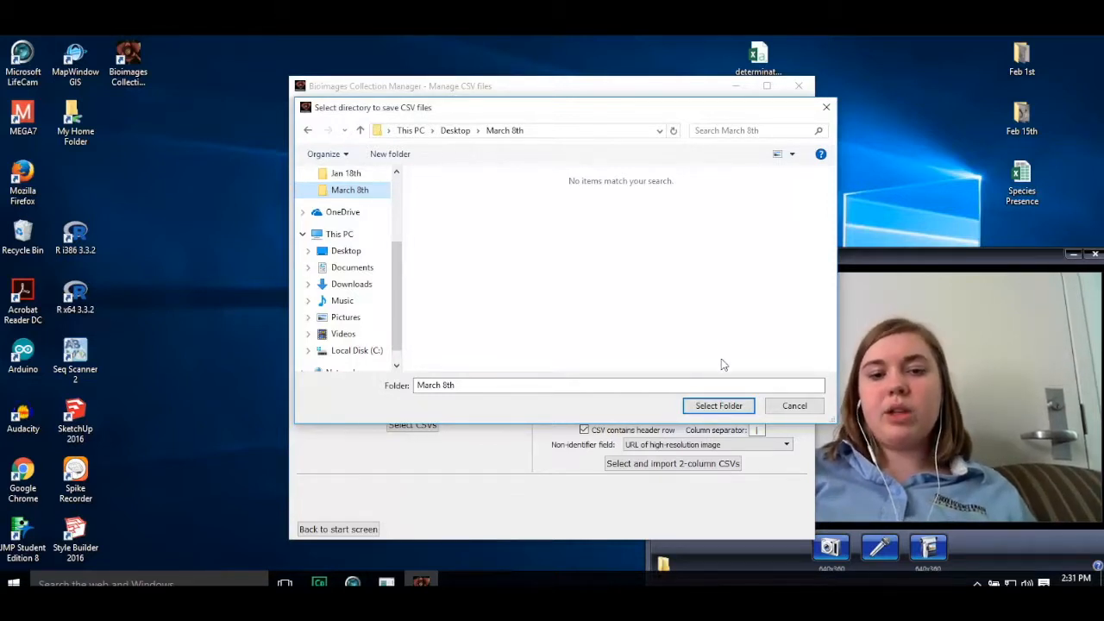
{"action": "left_click", "coordinate": [712, 406]}
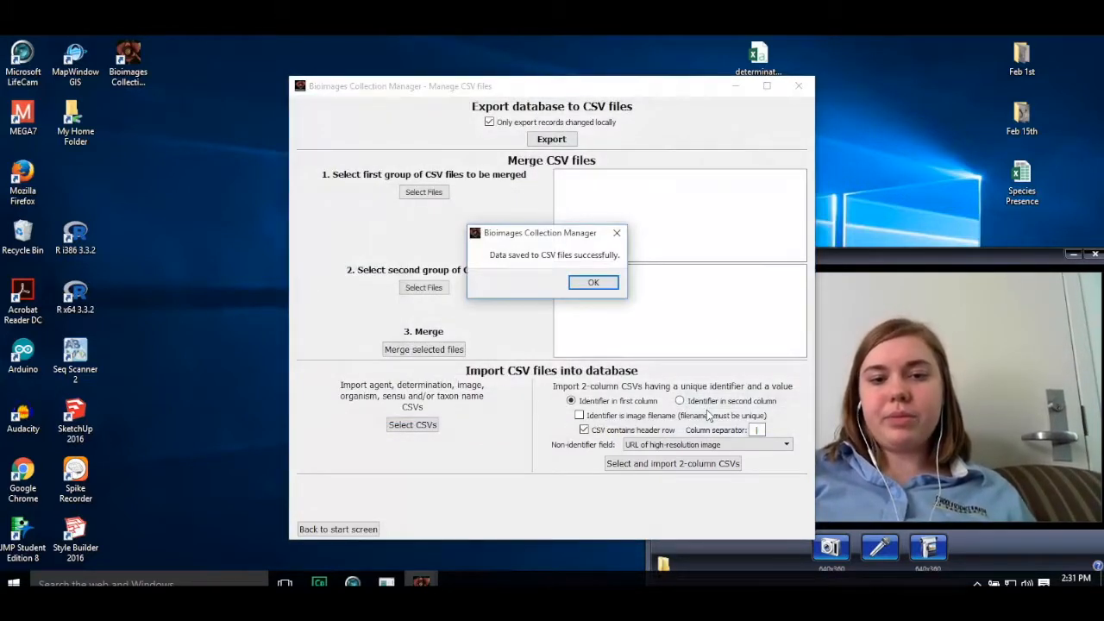
{"action": "left_click", "coordinate": [592, 284]}
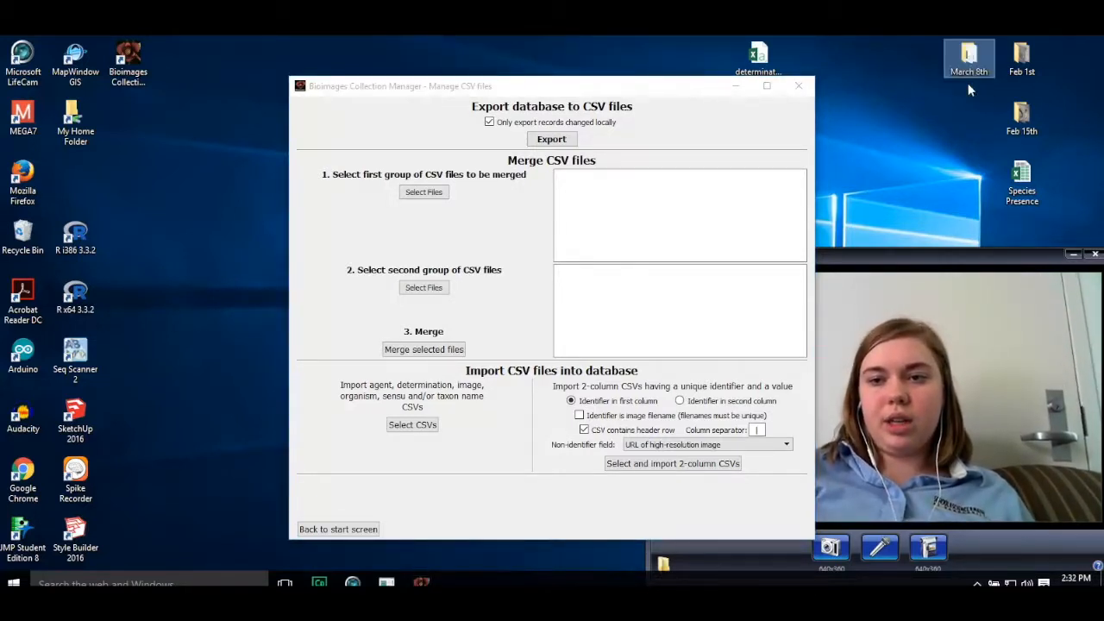
Step: Check the exported CSV files in the March 8th folder, and close both the folder and the Manage CSV files window
{"action": "double_click", "coordinate": [969, 66]}
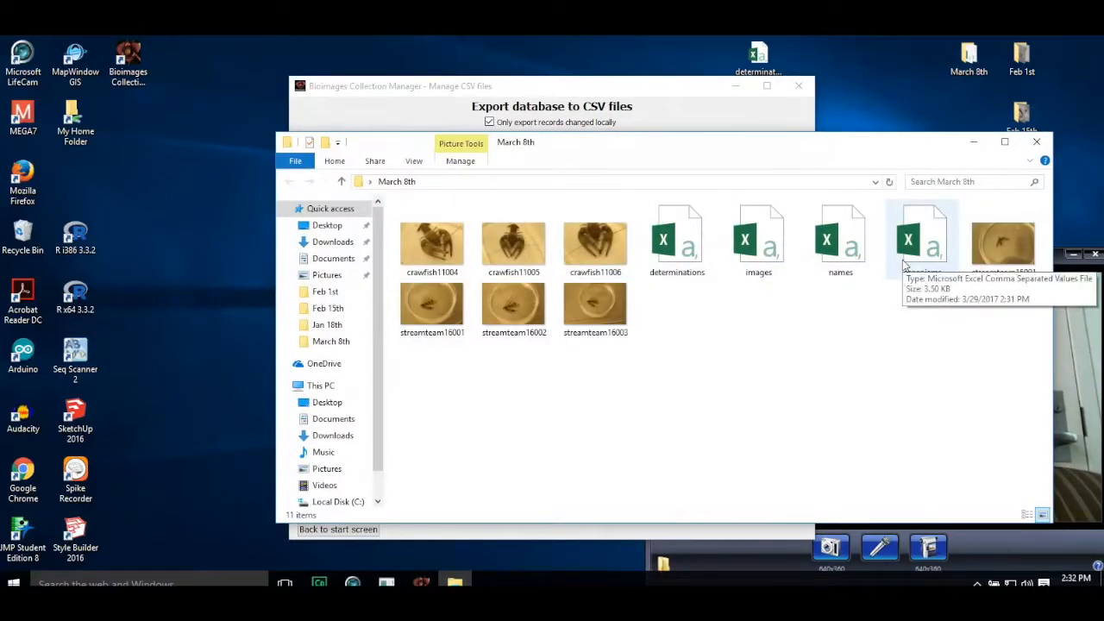
{"action": "left_click", "coordinate": [1038, 143]}
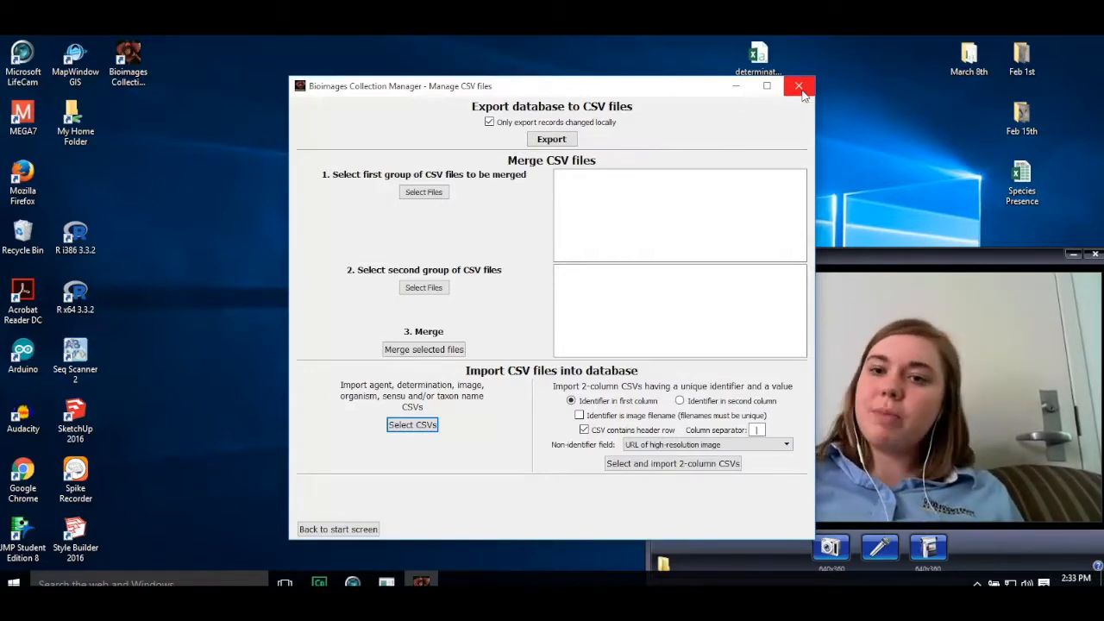
{"action": "left_click", "coordinate": [800, 87]}
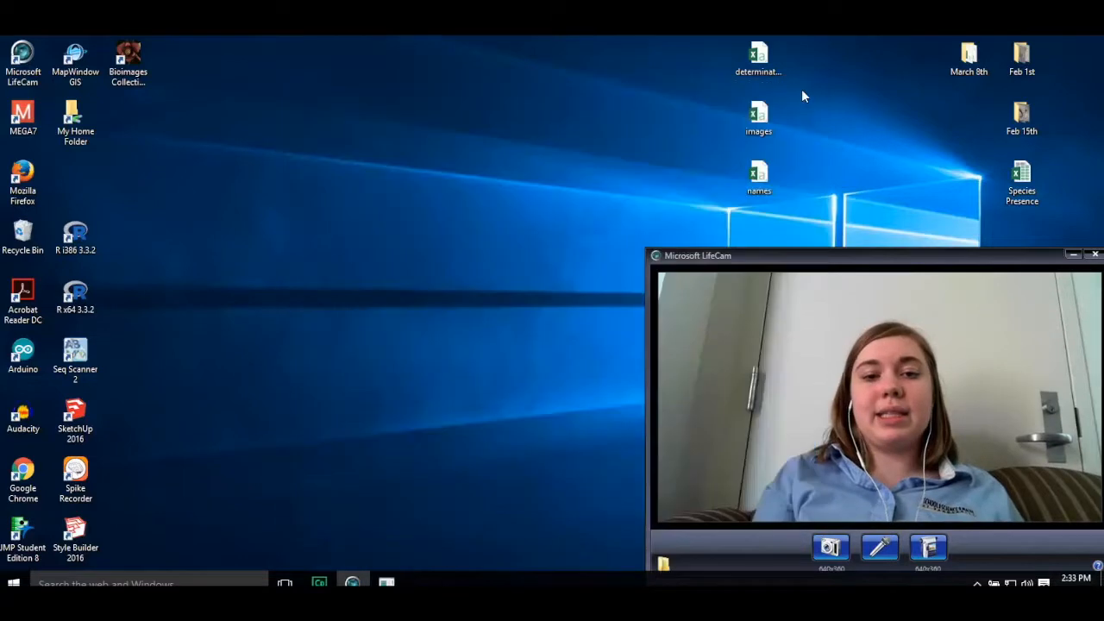
Step: Open the March 8th folder from the desktop again and move its window higher to review the images and CSV files
{"action": "double_click", "coordinate": [966, 62]}
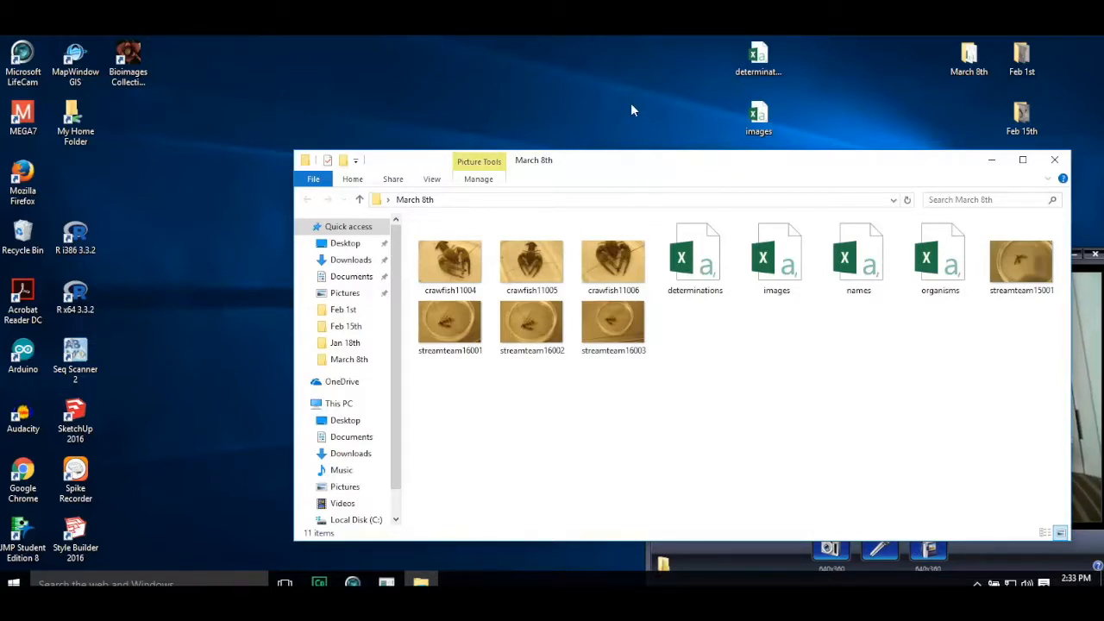
{"action": "left_click_drag", "start_coordinate": [642, 170], "coordinate": [603, 112]}
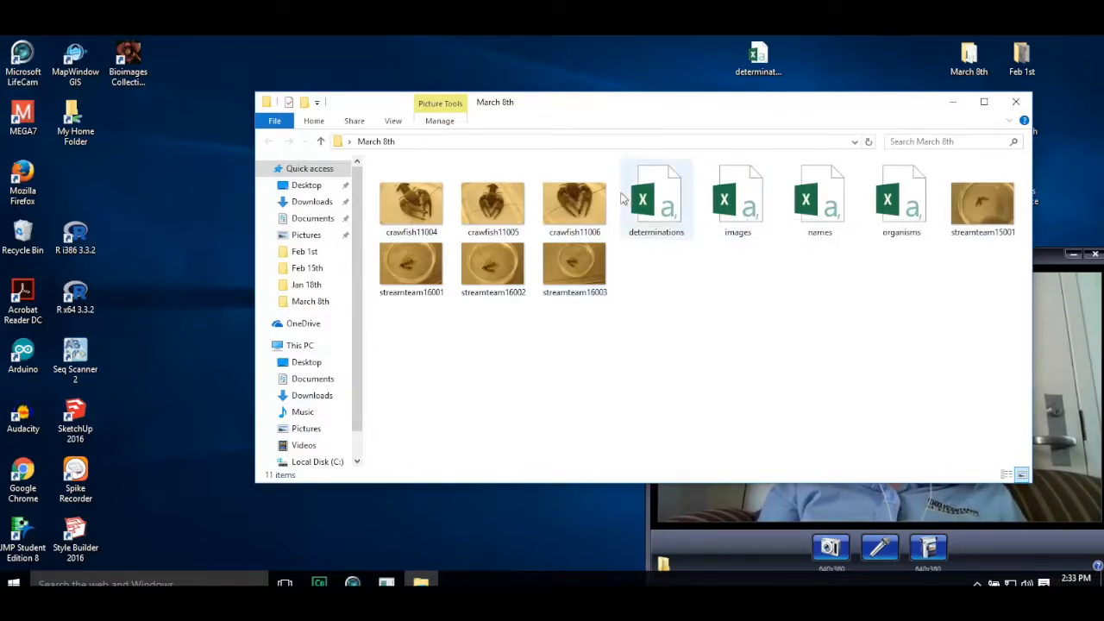
{"action": "left_click_drag", "start_coordinate": [622, 200], "coordinate": [759, 216]}
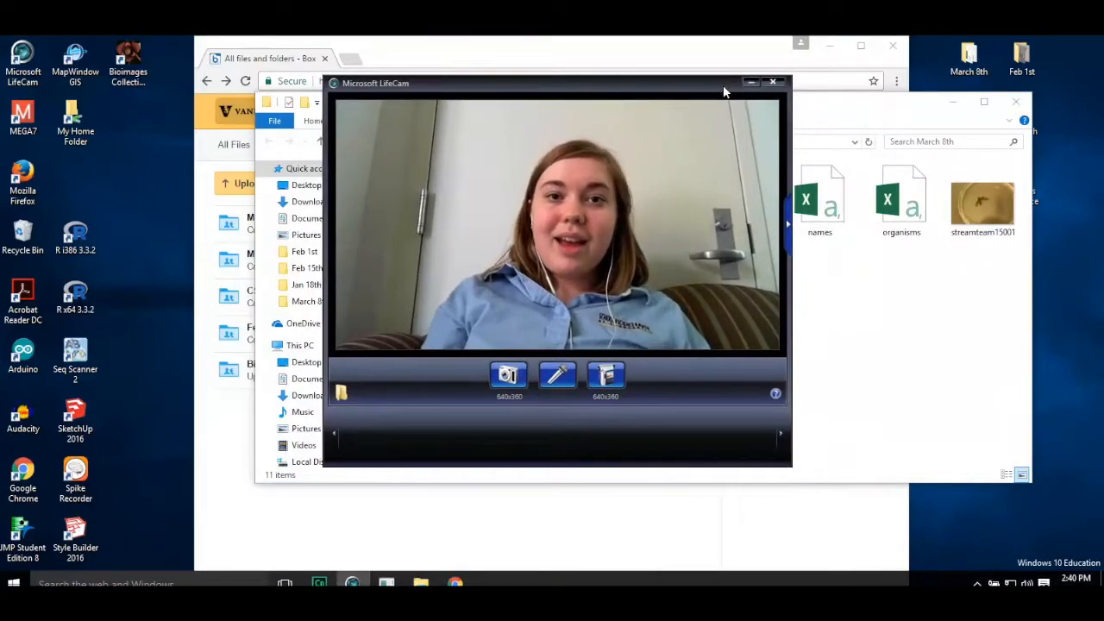